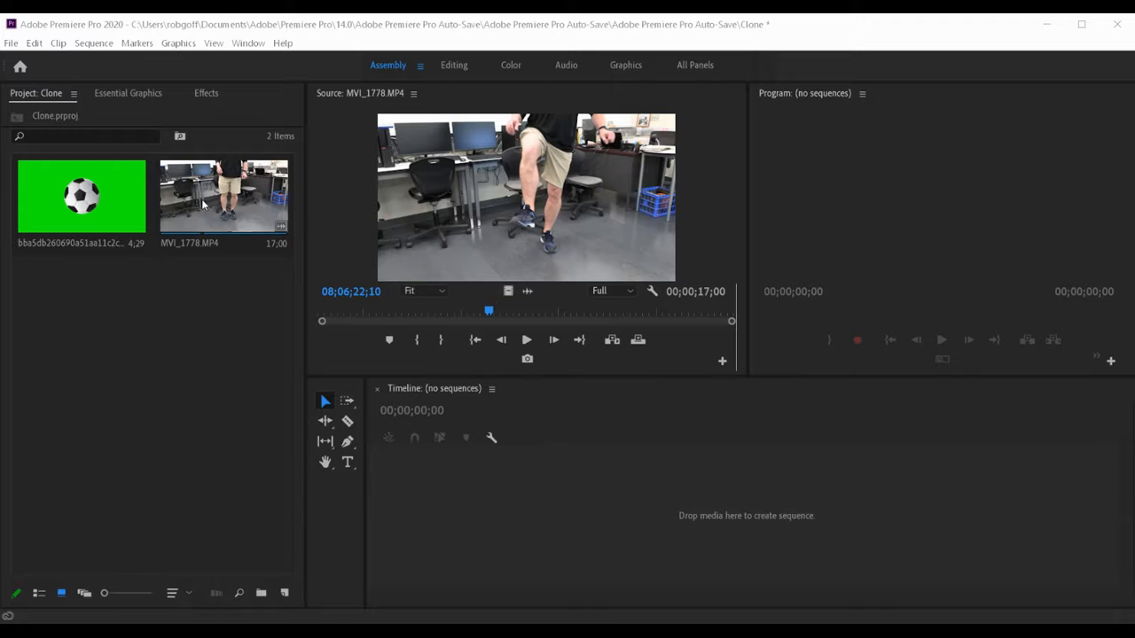
Trim the MVI_1778.MP4 source clip by marking an out point and an in point at 08;06;21;01.
{"action": "left_click", "coordinate": [182, 213]}
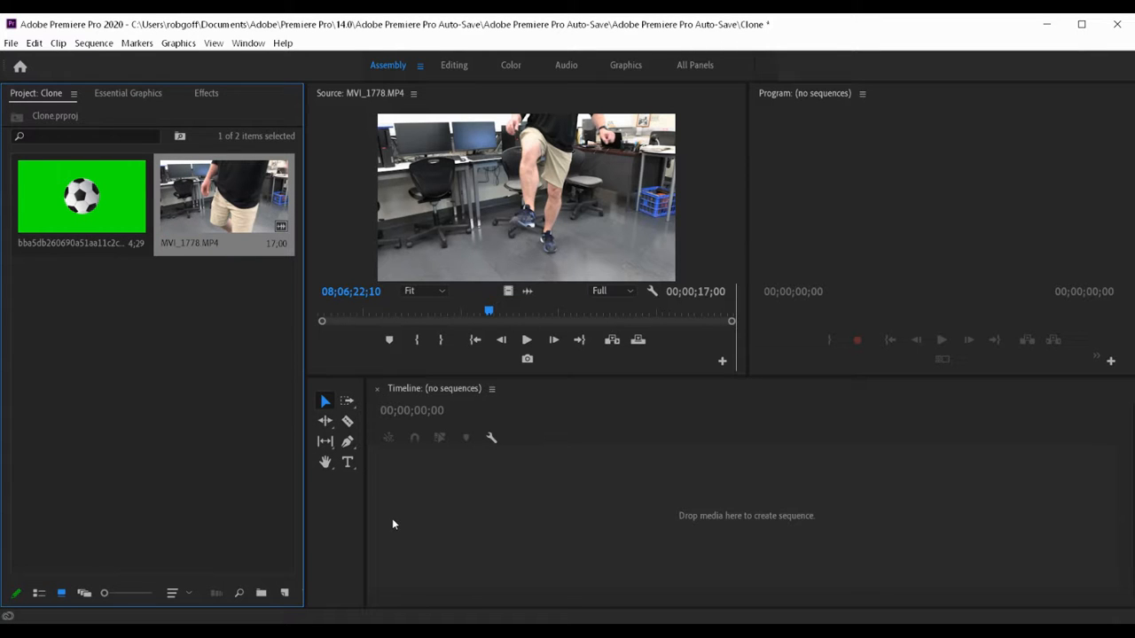
{"action": "mouse_move", "coordinate": [488, 312]}
{"action": "left_mouse_down"}
{"action": "mouse_move", "coordinate": [336, 319]}
{"action": "mouse_move", "coordinate": [657, 321]}
{"action": "mouse_move", "coordinate": [320, 309]}
{"action": "mouse_move", "coordinate": [454, 308]}
{"action": "left_mouse_up"}
{"action": "left_click", "coordinate": [445, 342]}
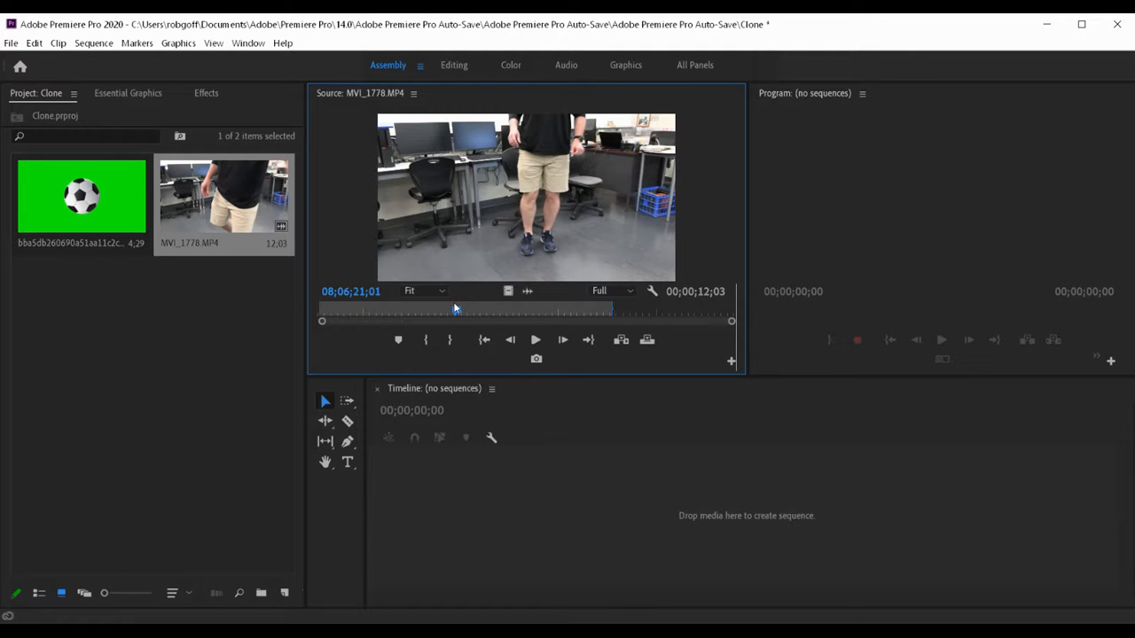
{"action": "left_click", "coordinate": [426, 340]}
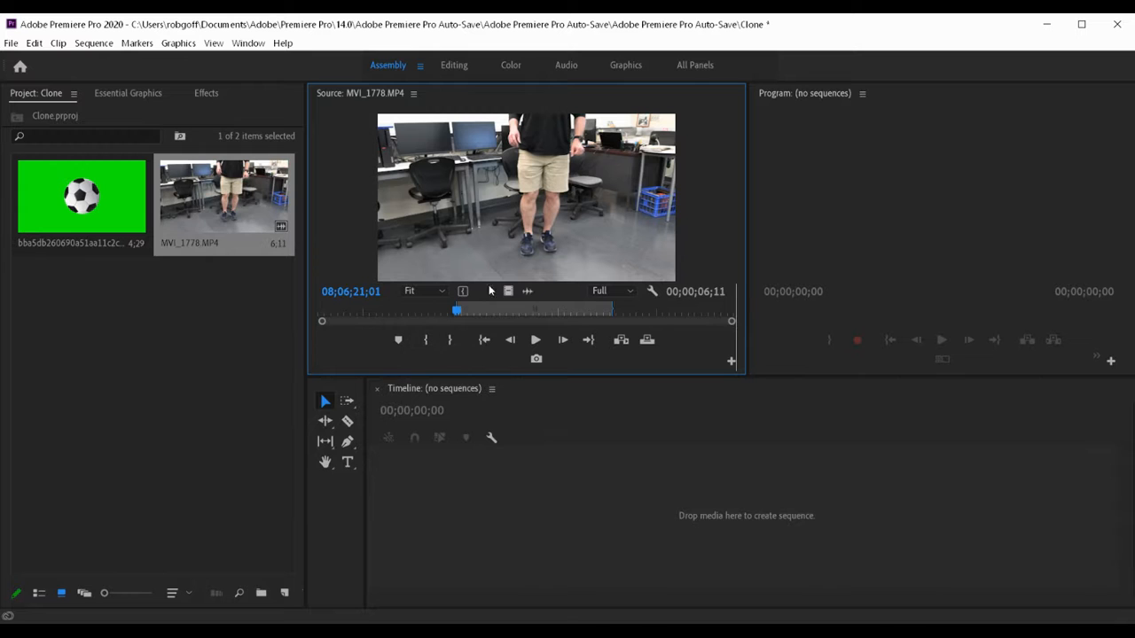
Create a sequence from the trimmed MVI_1778.MP4 clip and play it back.
{"action": "left_click_drag", "start_coordinate": [480, 477], "coordinate": [481, 477]}
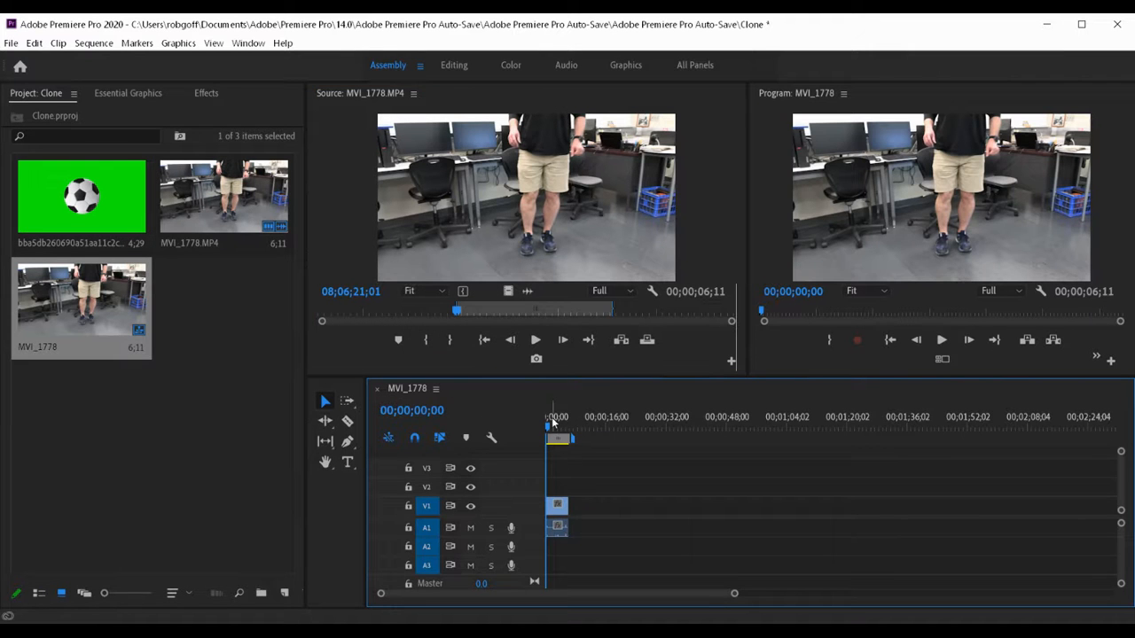
{"action": "key", "text": "space"}
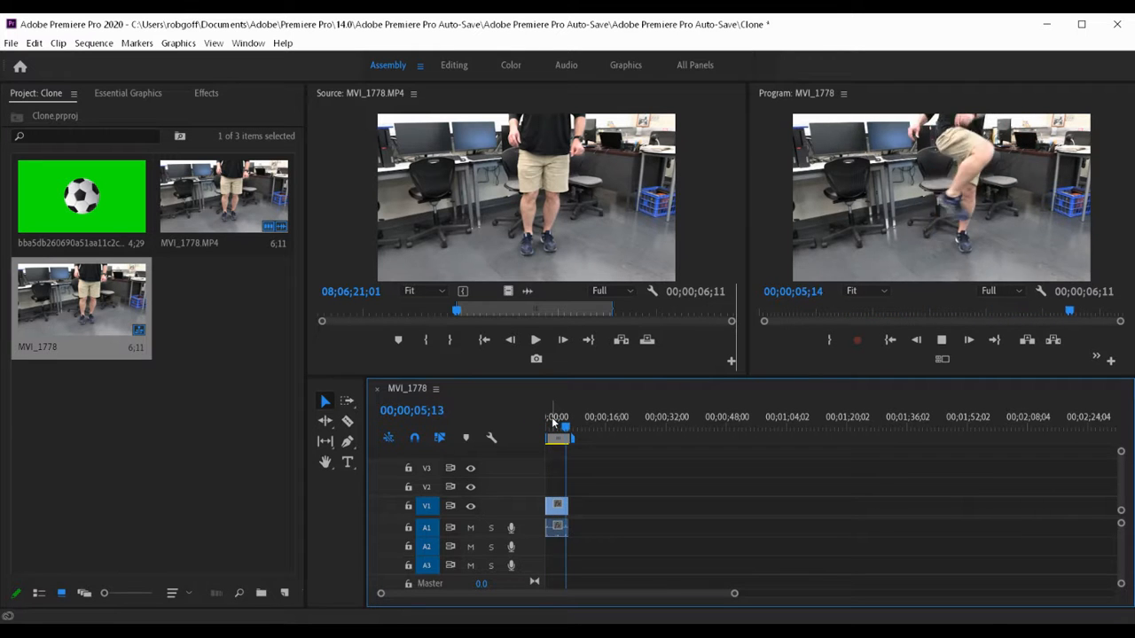
{"action": "key", "text": "space"}
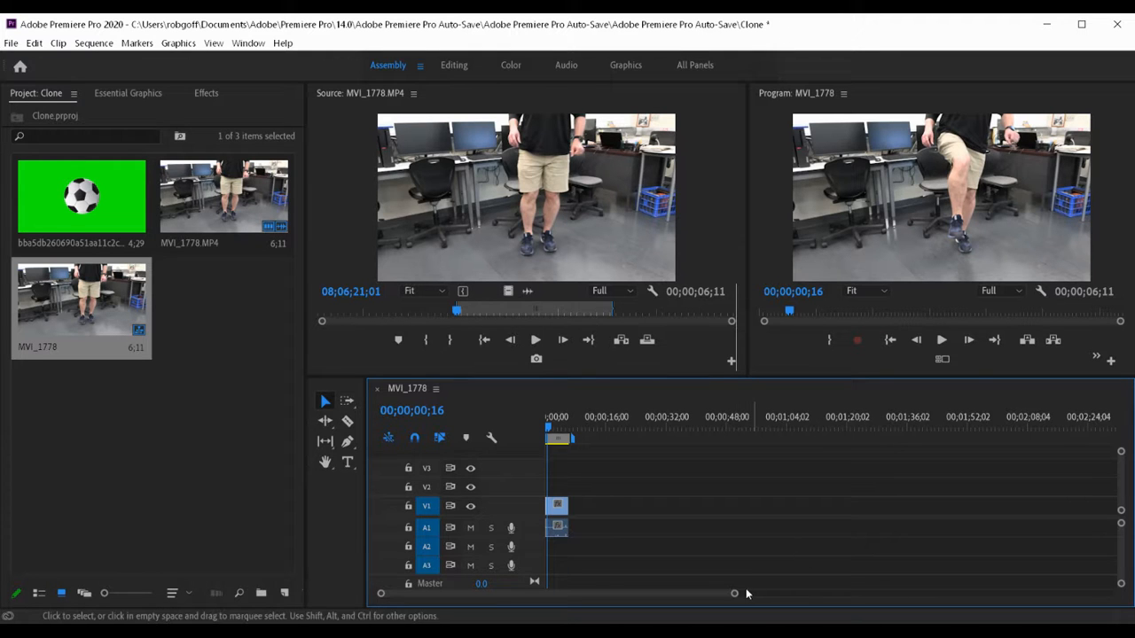
Place the green-screen soccer ball image on track V2 and extend both ends to match the full length of the video clip.
{"action": "left_click_drag", "start_coordinate": [730, 594], "coordinate": [630, 595]}
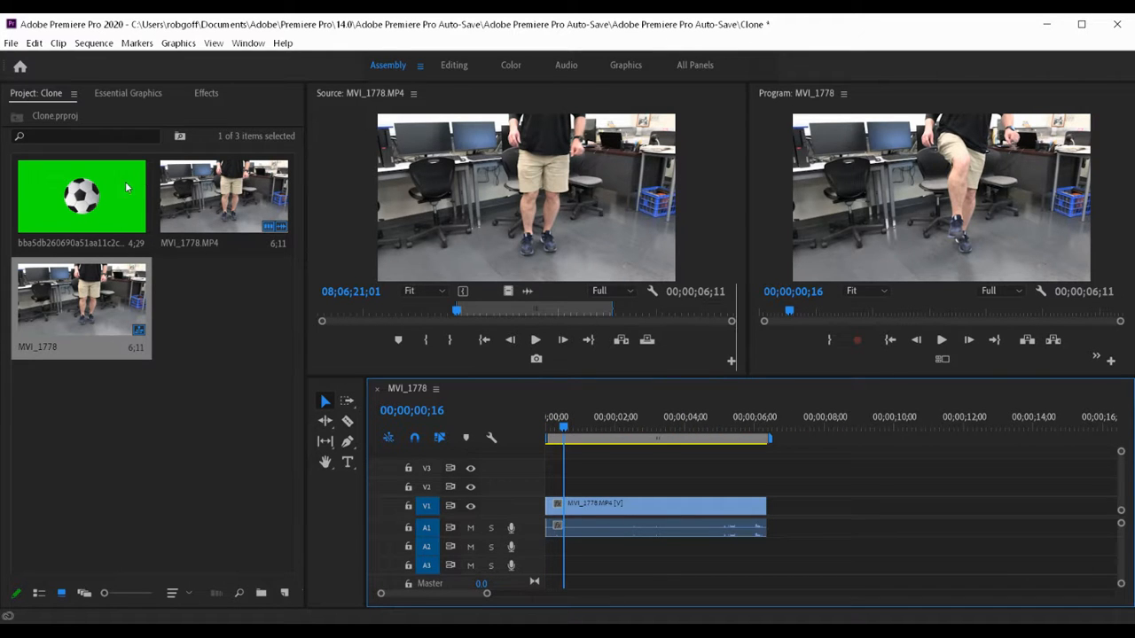
{"action": "left_click", "coordinate": [81, 202]}
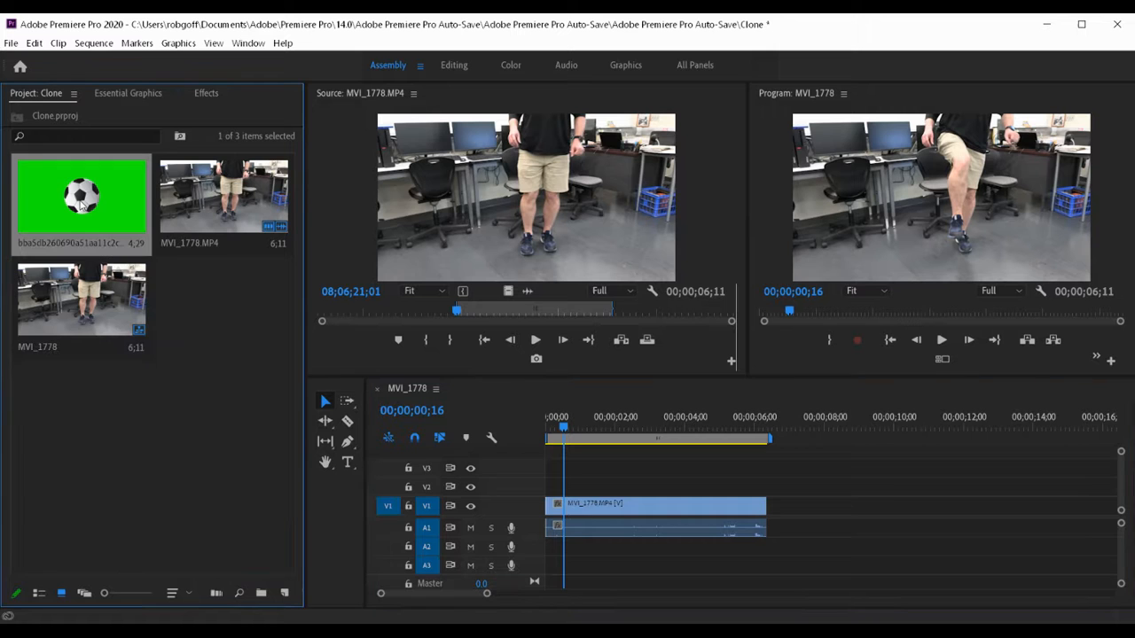
{"action": "left_click_drag", "start_coordinate": [541, 435], "coordinate": [609, 483]}
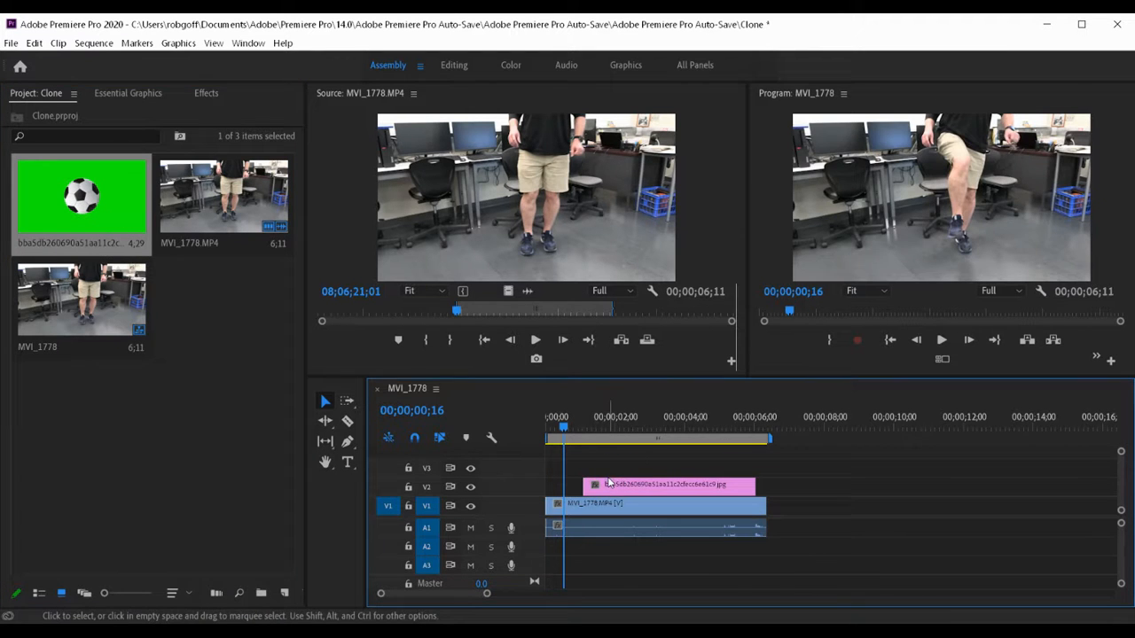
{"action": "left_click_drag", "start_coordinate": [566, 429], "coordinate": [631, 434]}
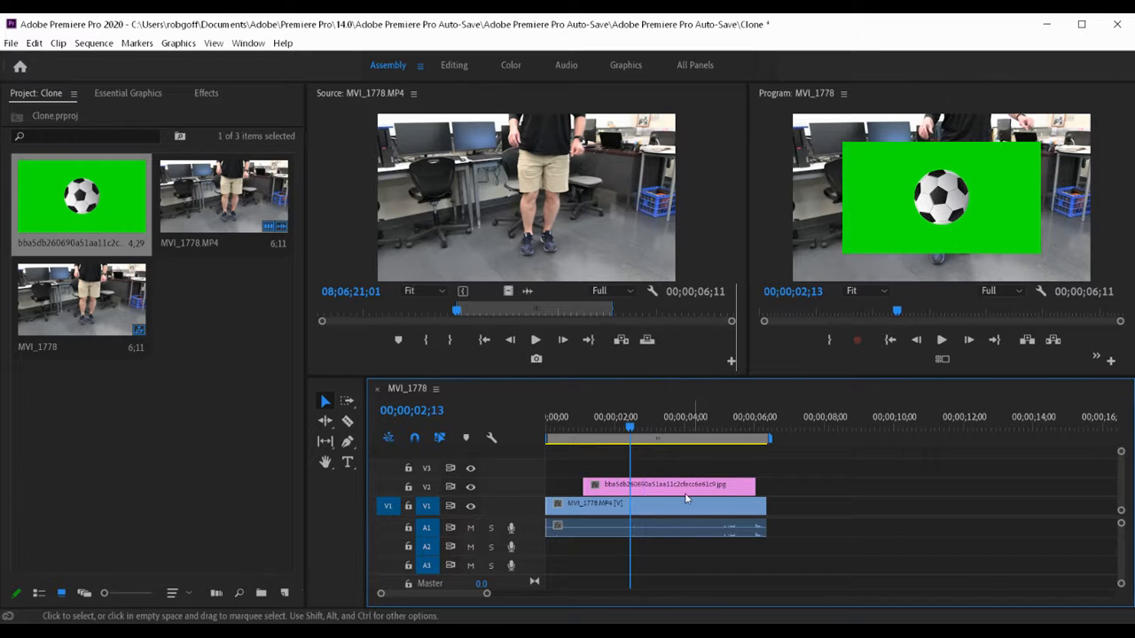
{"action": "left_click_drag", "start_coordinate": [755, 485], "coordinate": [766, 485]}
{"action": "left_click_drag", "start_coordinate": [586, 485], "coordinate": [548, 486]}
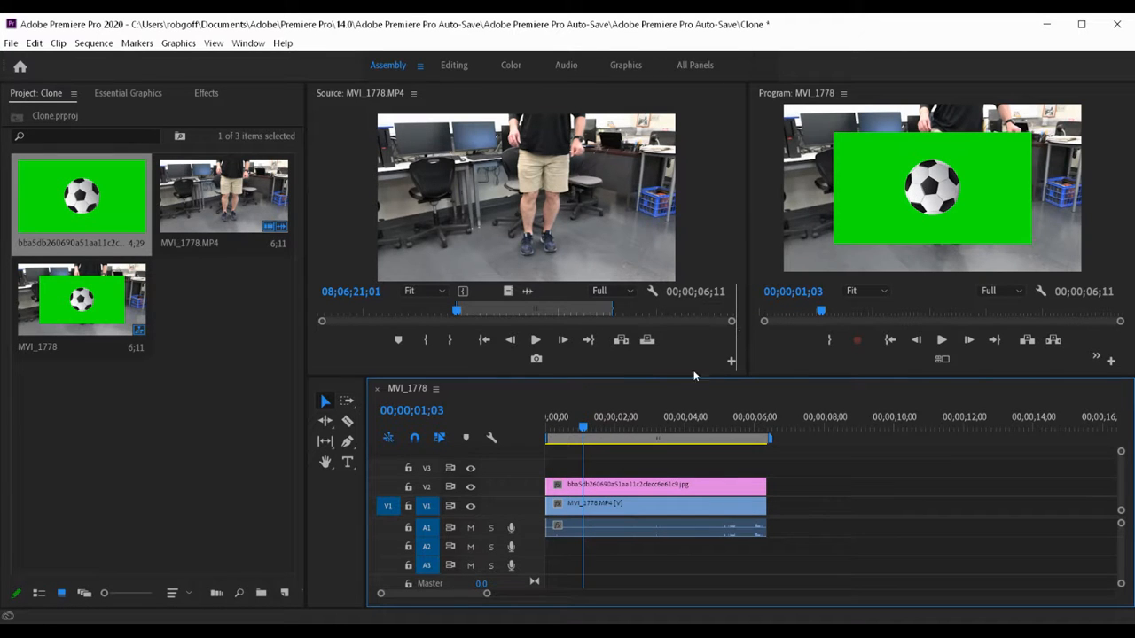
Select the soccer ball clip, switch to the Editing workspace and clear the old "crop" search from the effects list.
{"action": "left_click", "coordinate": [652, 490]}
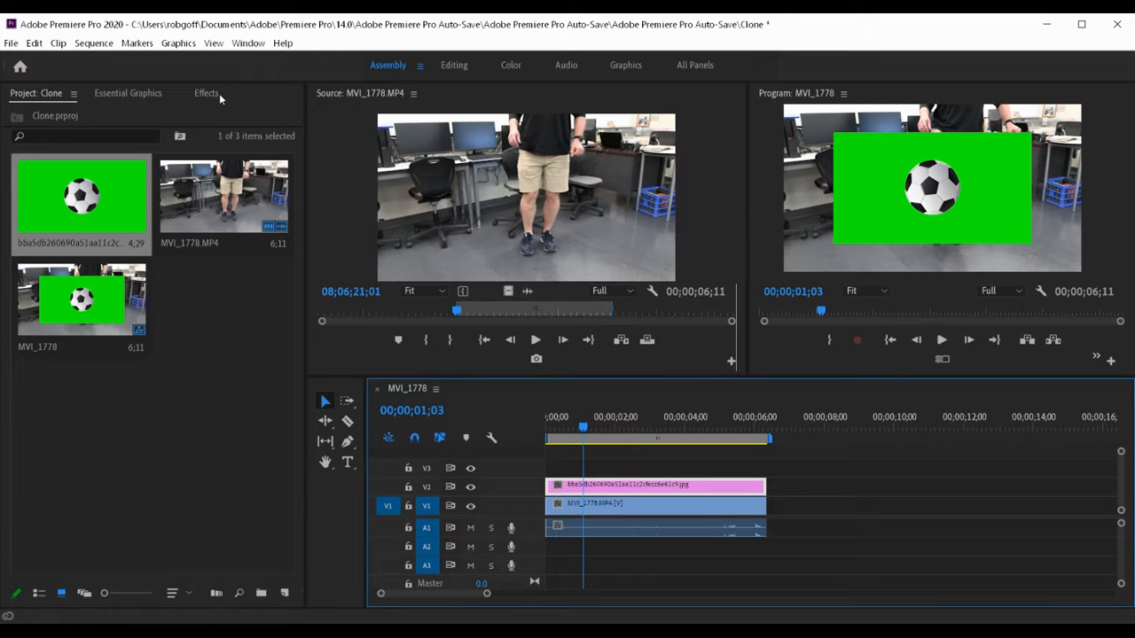
{"action": "left_click", "coordinate": [454, 64]}
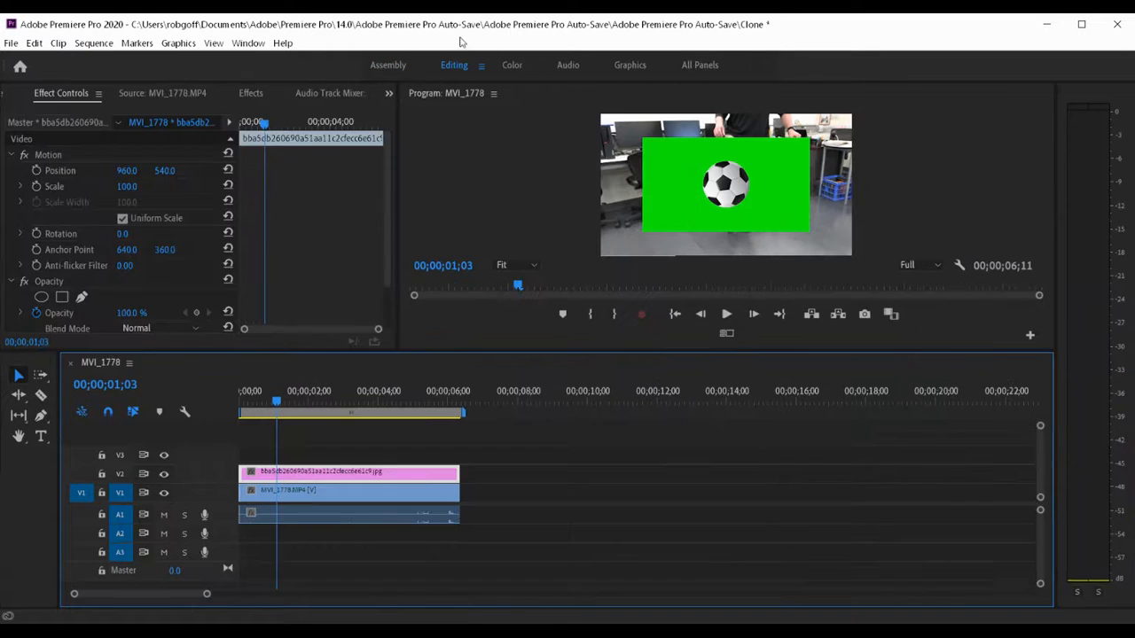
{"action": "left_click", "coordinate": [248, 93]}
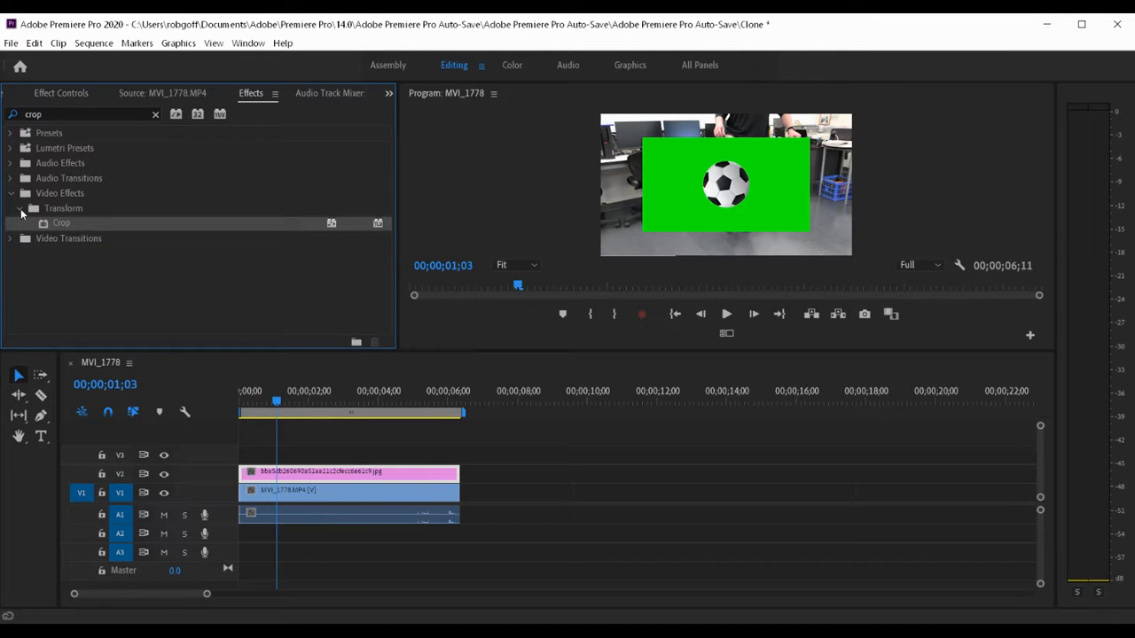
{"action": "left_click", "coordinate": [20, 209]}
{"action": "left_click", "coordinate": [10, 194]}
{"action": "left_click", "coordinate": [156, 114]}
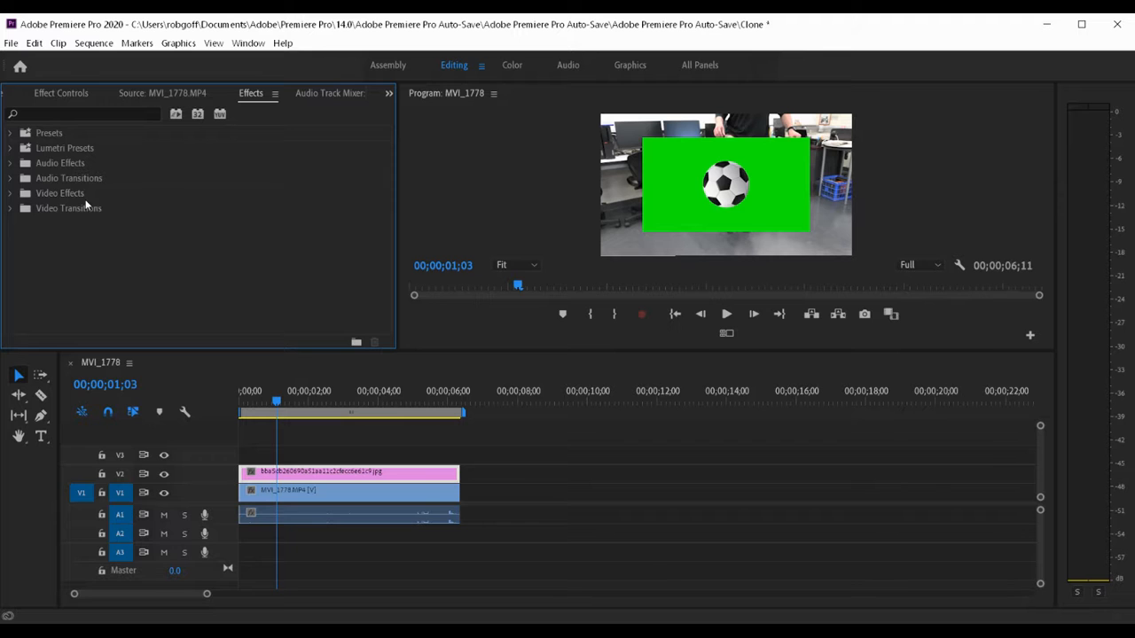
Apply the Ultra Key effect from the Keying video effects to the soccer ball clip.
{"action": "left_click", "coordinate": [10, 195]}
{"action": "scroll", "coordinate": [53, 221], "scroll_direction": "down", "scroll_amount": 4}
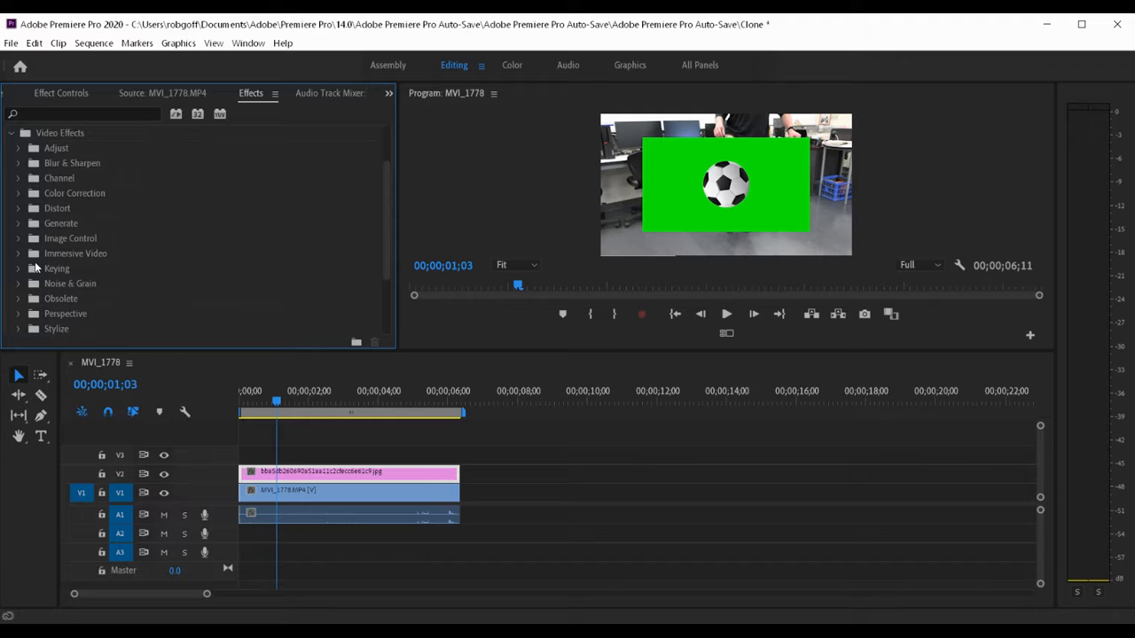
{"action": "left_click", "coordinate": [18, 268]}
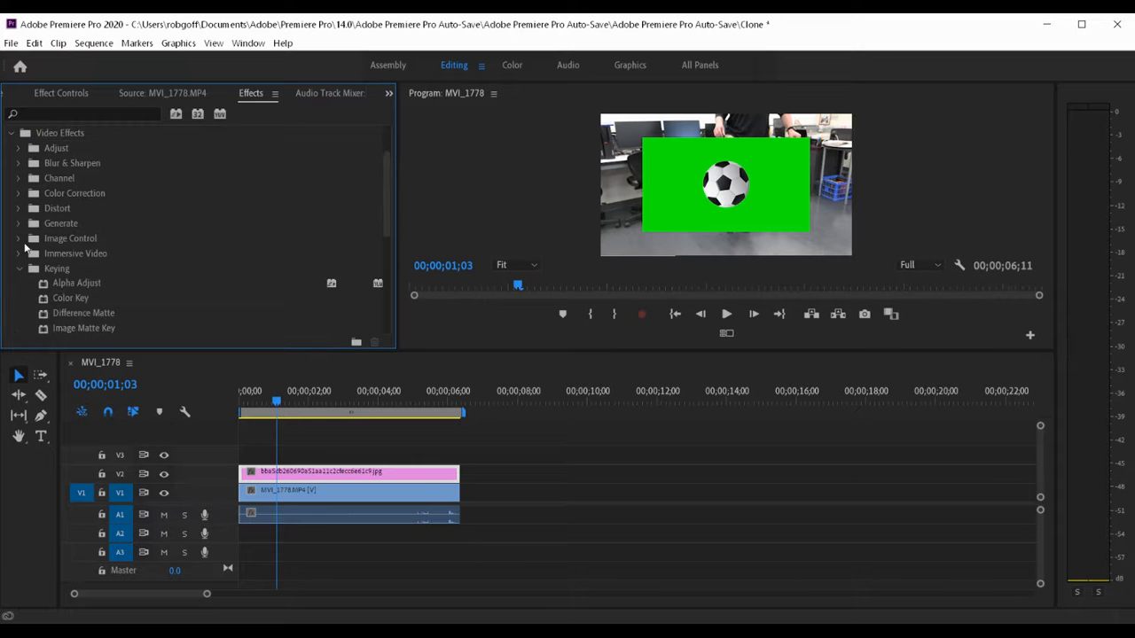
{"action": "scroll", "coordinate": [91, 258], "scroll_direction": "down", "scroll_amount": 3}
{"action": "scroll", "coordinate": [91, 257], "scroll_direction": "down", "scroll_amount": 2}
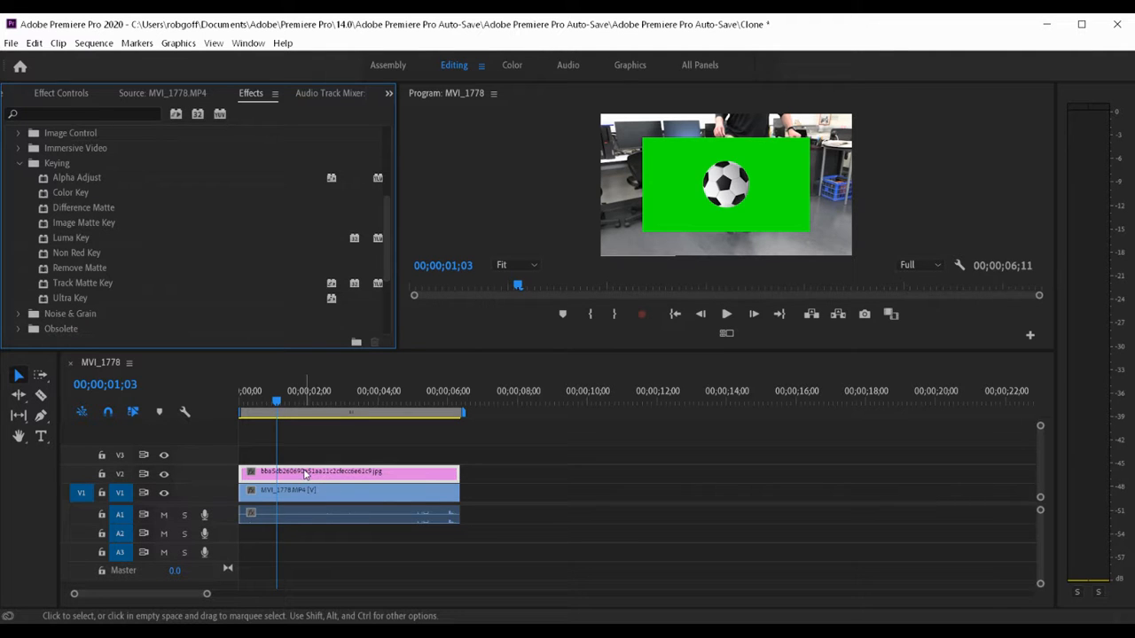
{"action": "left_click", "coordinate": [71, 298]}
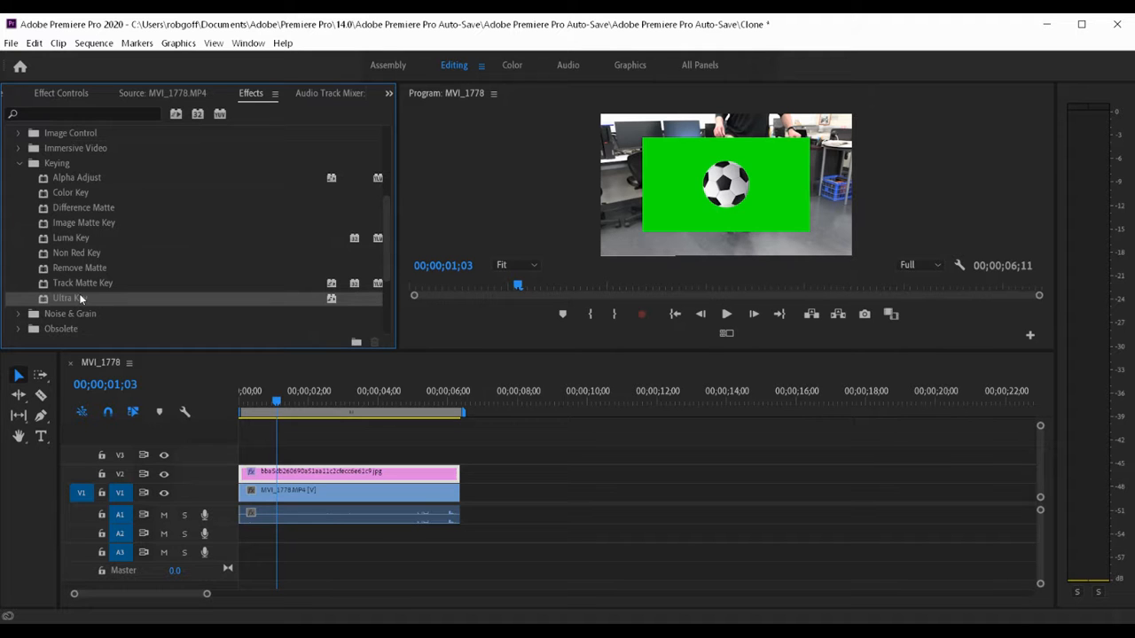
Key out the soccer ball's background by sampling its green as the Ultra Key key color.
{"action": "left_click", "coordinate": [58, 93]}
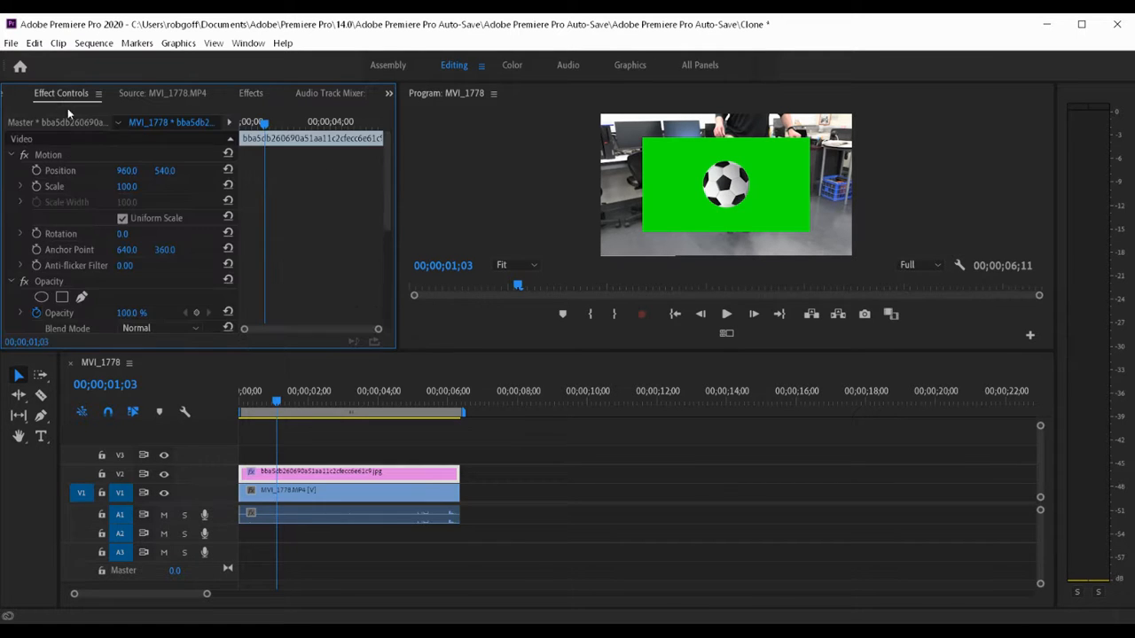
{"action": "scroll", "coordinate": [300, 222], "scroll_direction": "down", "scroll_amount": 5}
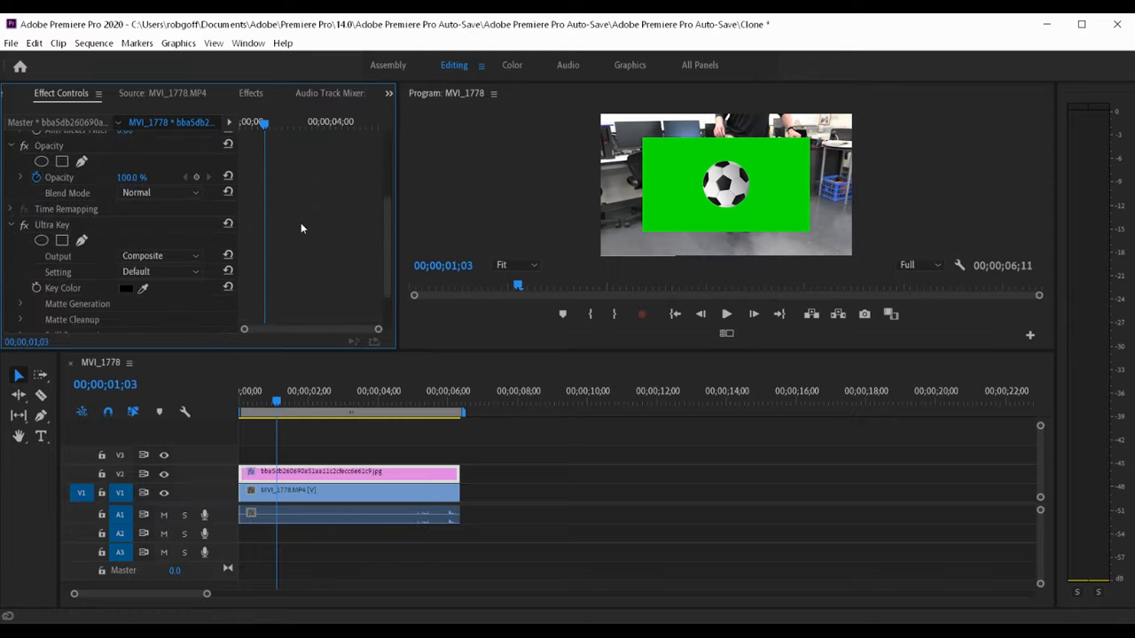
{"action": "scroll", "coordinate": [298, 206], "scroll_direction": "down", "scroll_amount": 2}
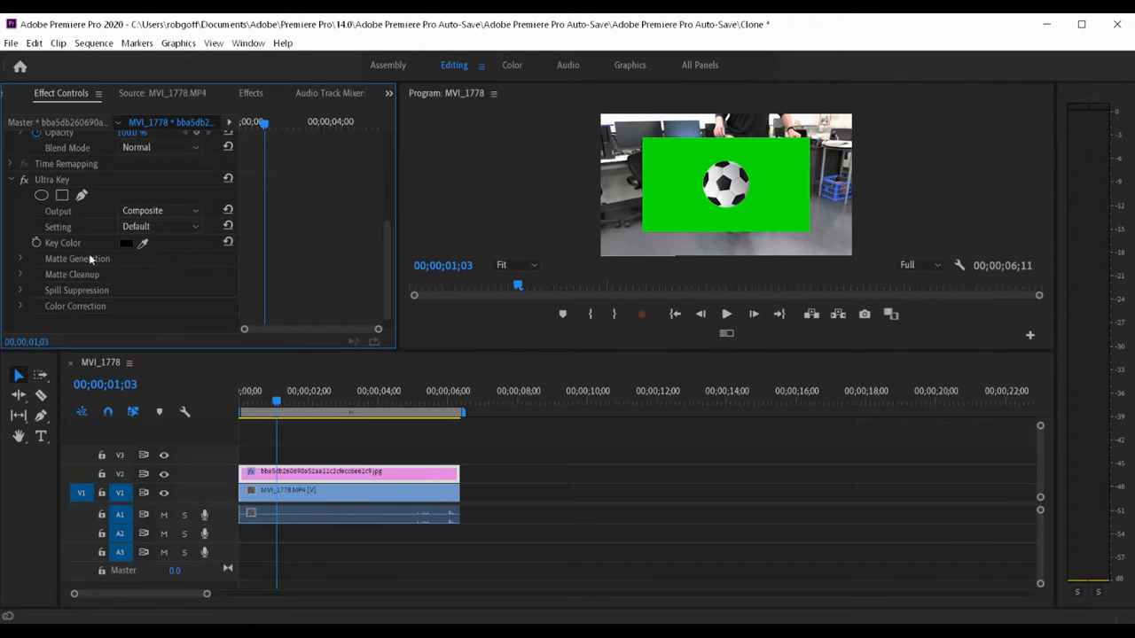
{"action": "left_click", "coordinate": [143, 246]}
{"action": "left_click", "coordinate": [671, 206]}
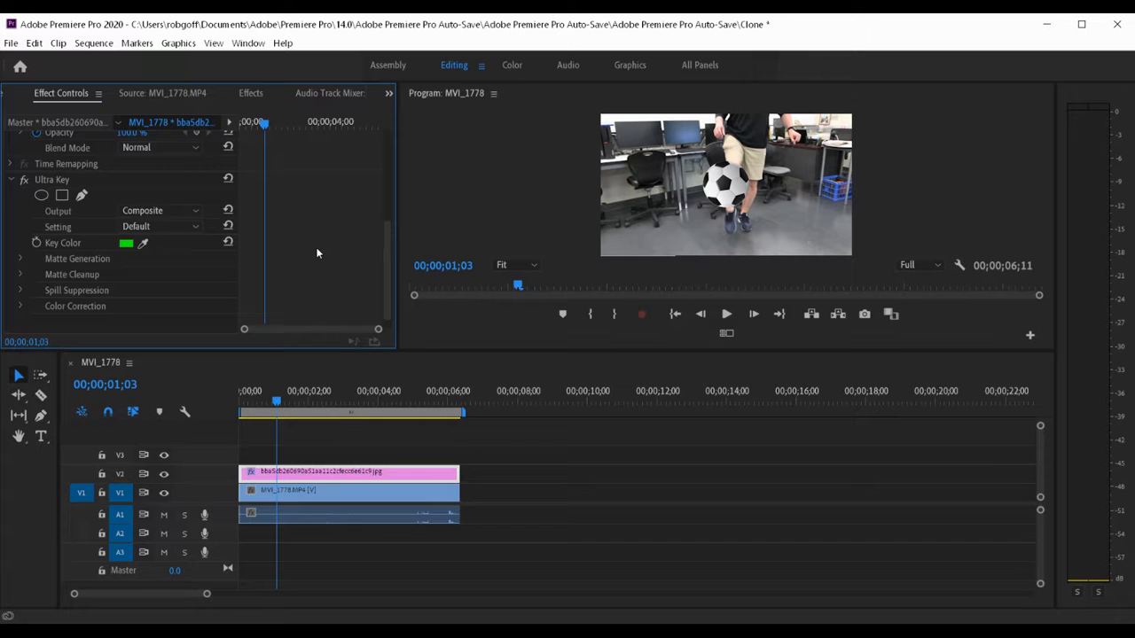
Scale the soccer ball clip to 74 and position it at 2074, 677, outside the video frame.
{"action": "scroll", "coordinate": [316, 253], "scroll_direction": "up", "scroll_amount": 2}
{"action": "scroll", "coordinate": [317, 253], "scroll_direction": "up", "scroll_amount": 1}
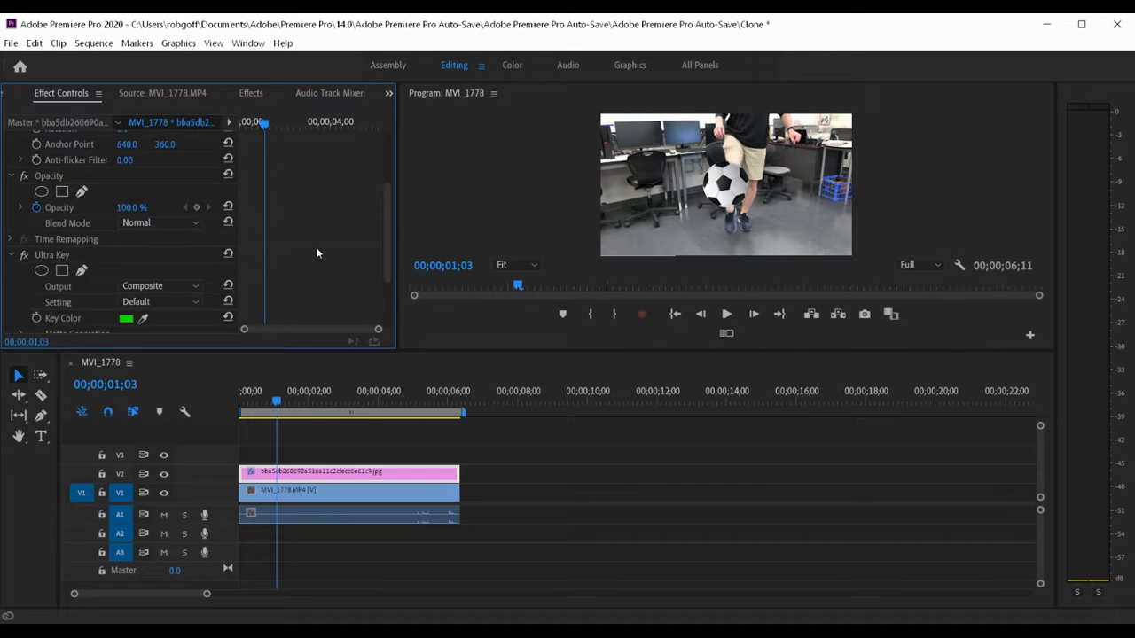
{"action": "scroll", "coordinate": [317, 254], "scroll_direction": "up", "scroll_amount": 2}
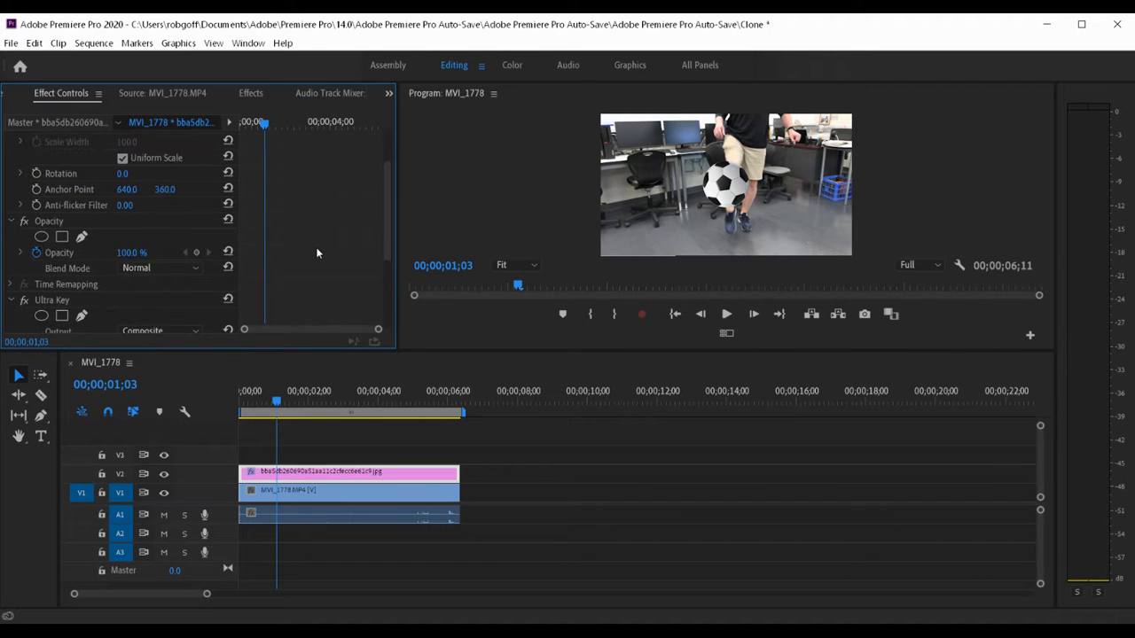
{"action": "scroll", "coordinate": [316, 254], "scroll_direction": "up", "scroll_amount": 3}
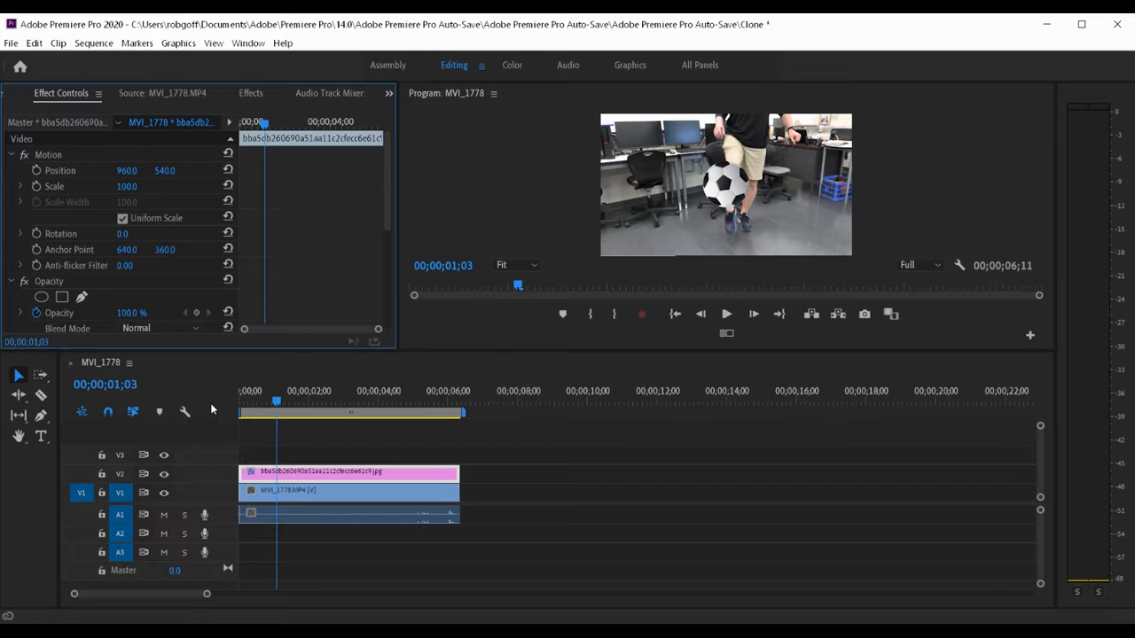
{"action": "left_click", "coordinate": [270, 403]}
{"action": "left_click_drag", "start_coordinate": [270, 404], "coordinate": [237, 400]}
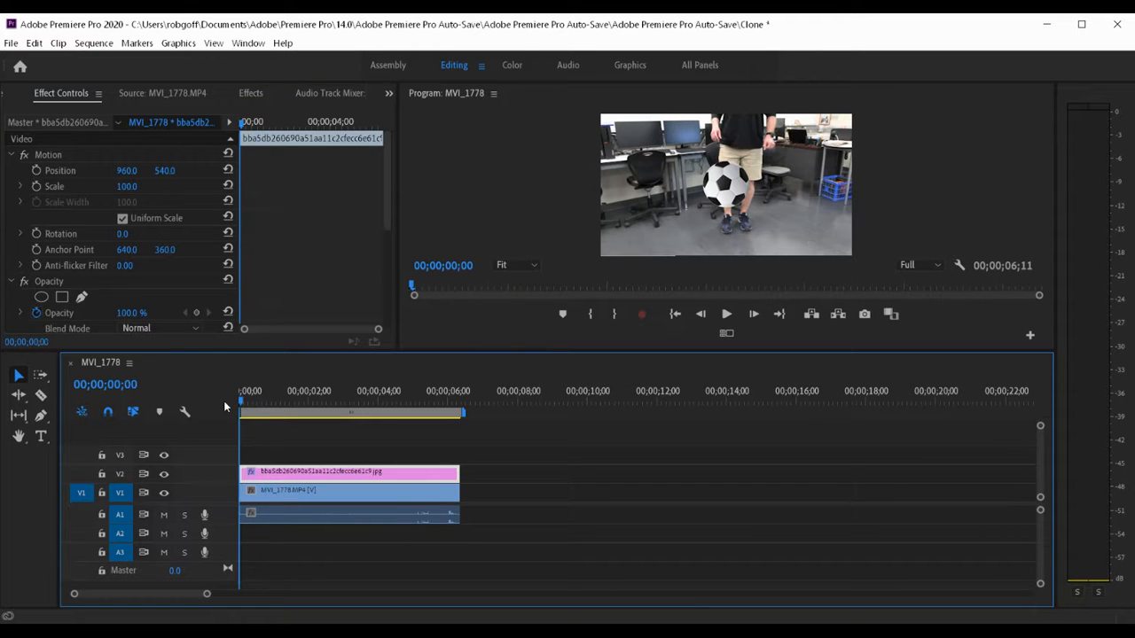
{"action": "key", "text": "space"}
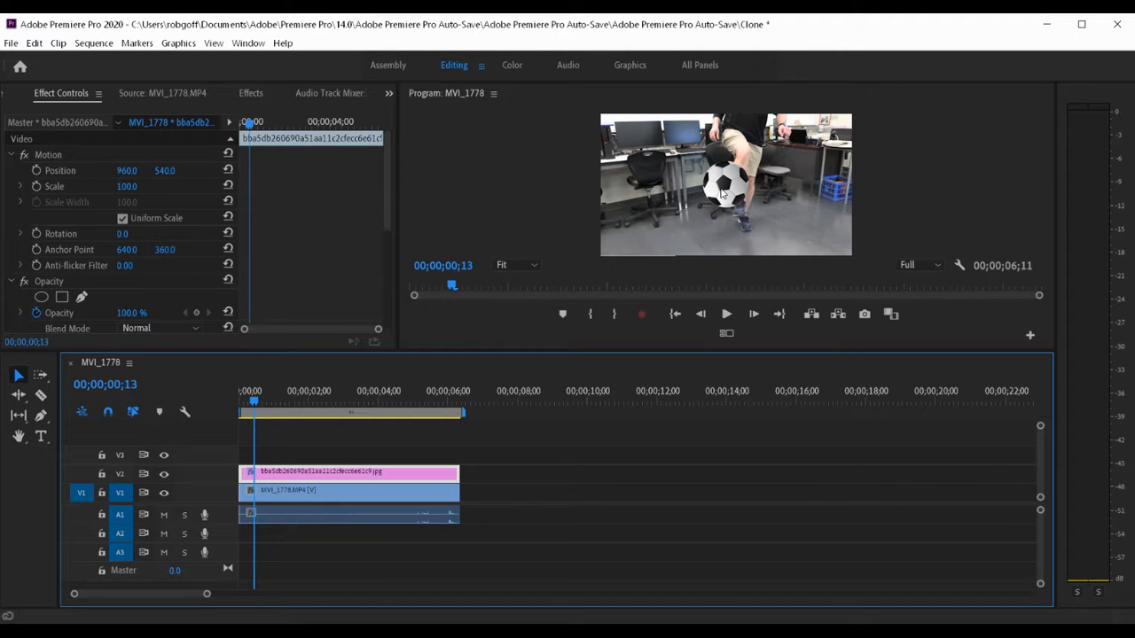
{"action": "left_click", "coordinate": [129, 187]}
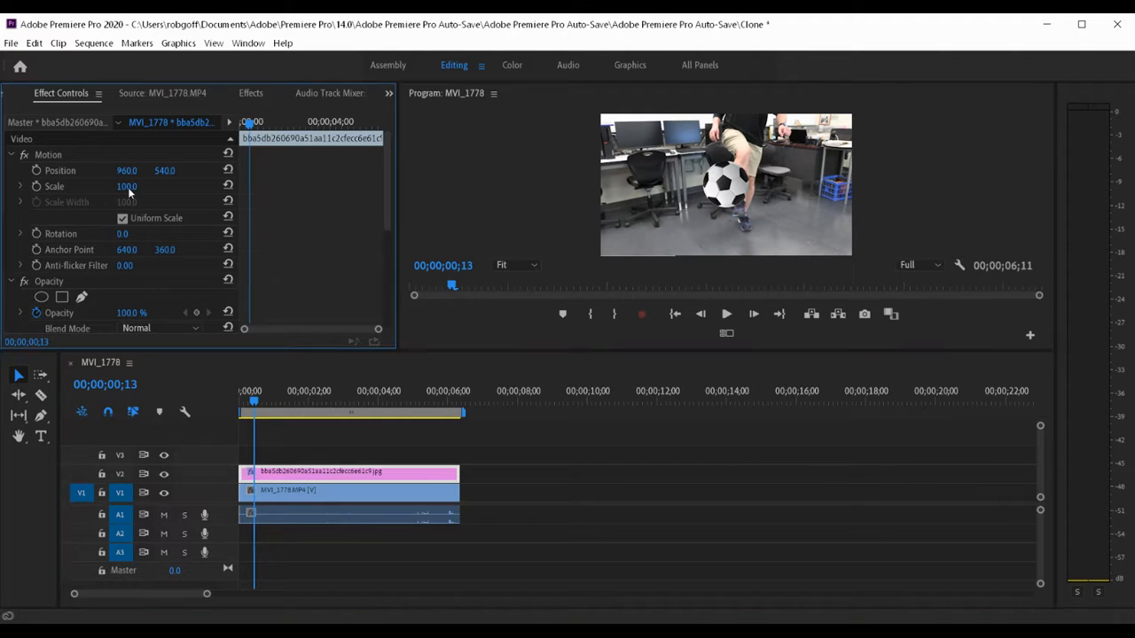
{"action": "left_click_drag", "start_coordinate": [128, 186], "coordinate": [782, 206]}
{"action": "left_click_drag", "start_coordinate": [165, 171], "coordinate": [278, 171]}
{"action": "left_click_drag", "start_coordinate": [127, 173], "coordinate": [301, 189]}
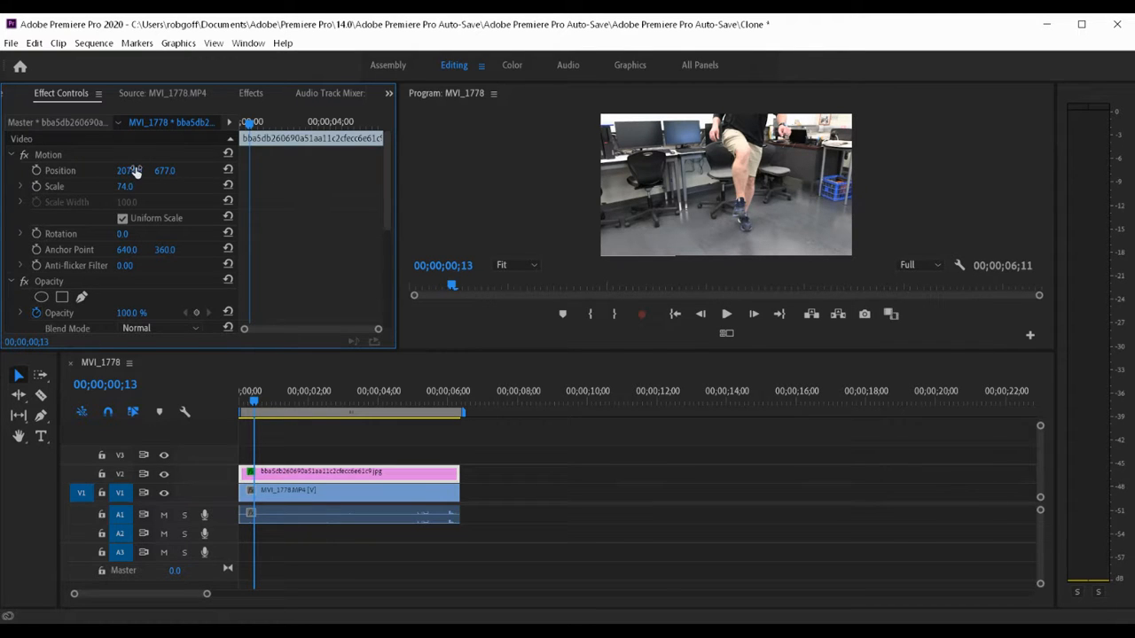
Enable keyframing for the ball clip's Position, Scale and Rotation at 00;00;00;00.
{"action": "left_click_drag", "start_coordinate": [254, 403], "coordinate": [232, 404]}
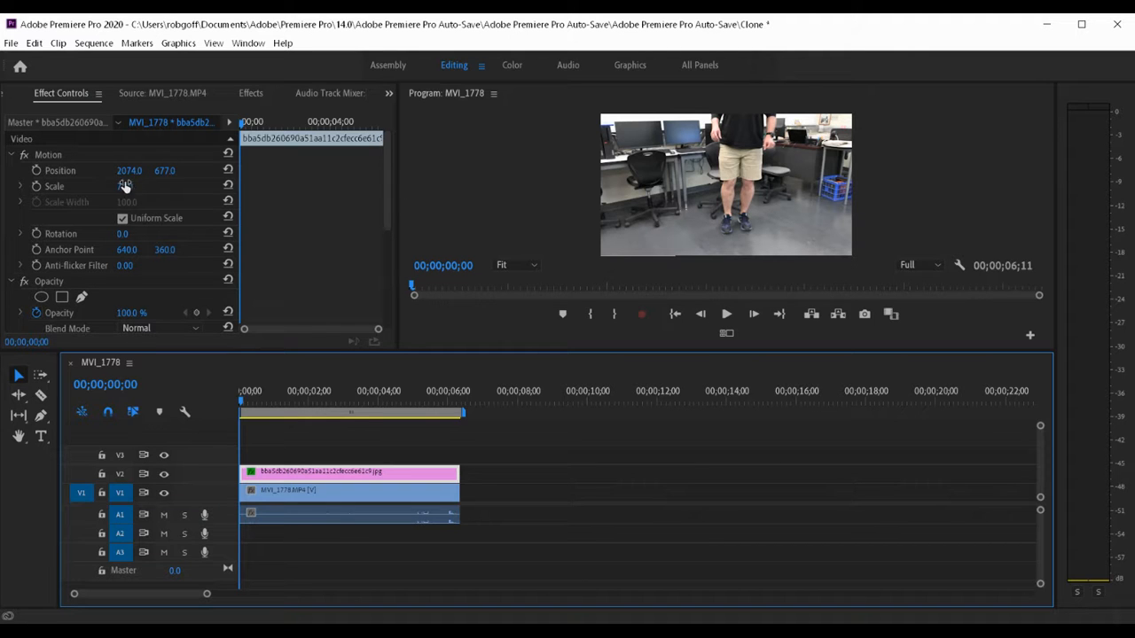
{"action": "left_click", "coordinate": [36, 171]}
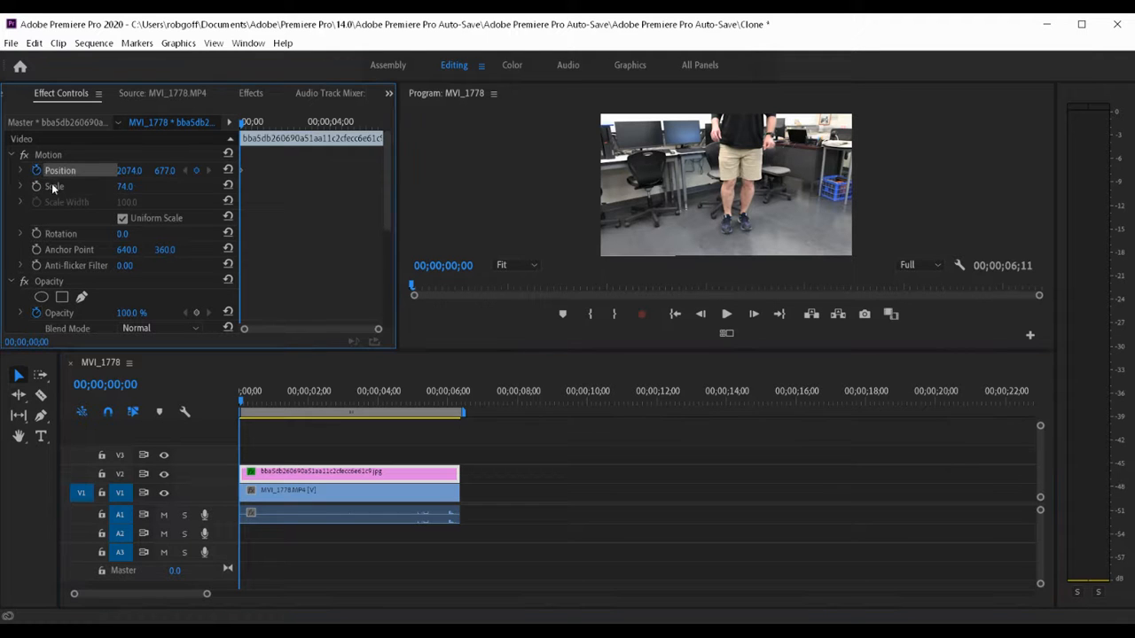
{"action": "left_click", "coordinate": [37, 186]}
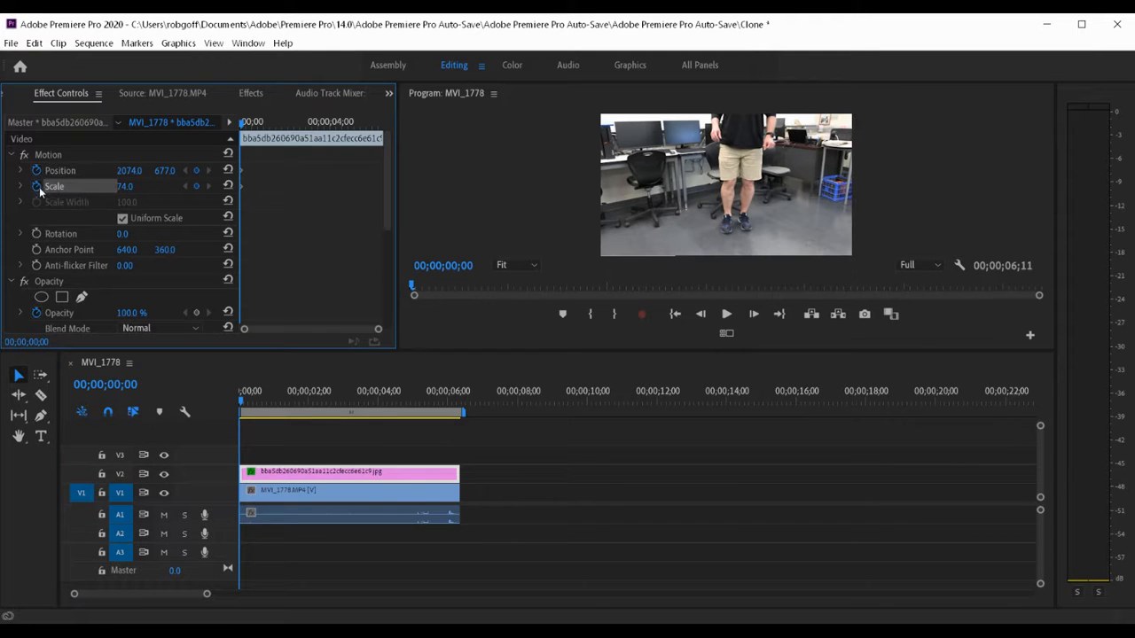
{"action": "left_click", "coordinate": [36, 234]}
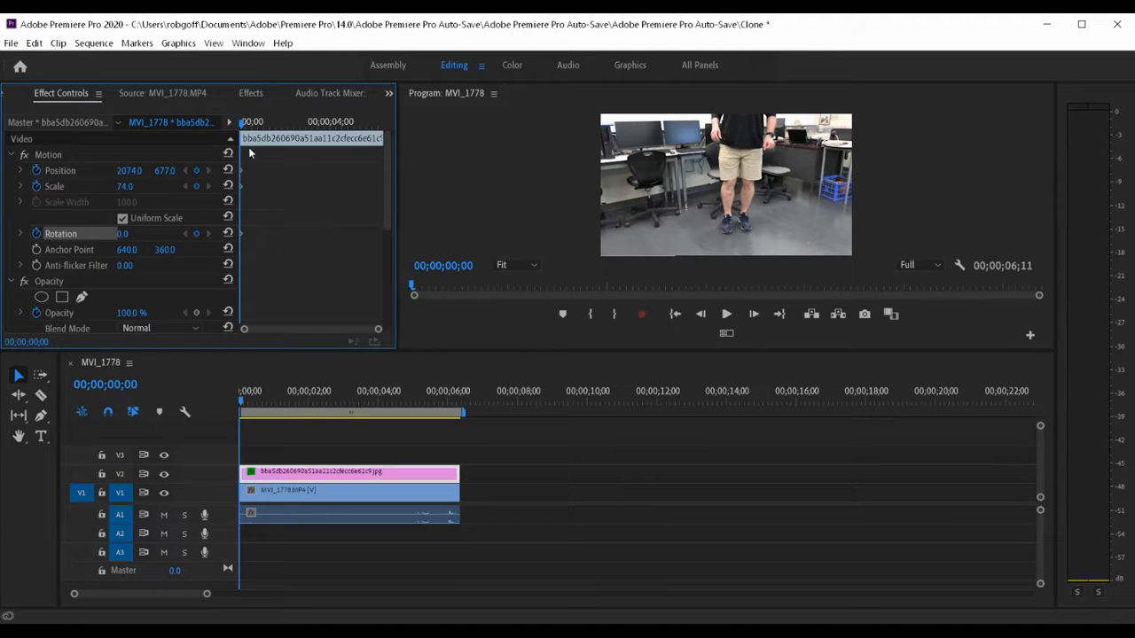
{"action": "left_click", "coordinate": [274, 371]}
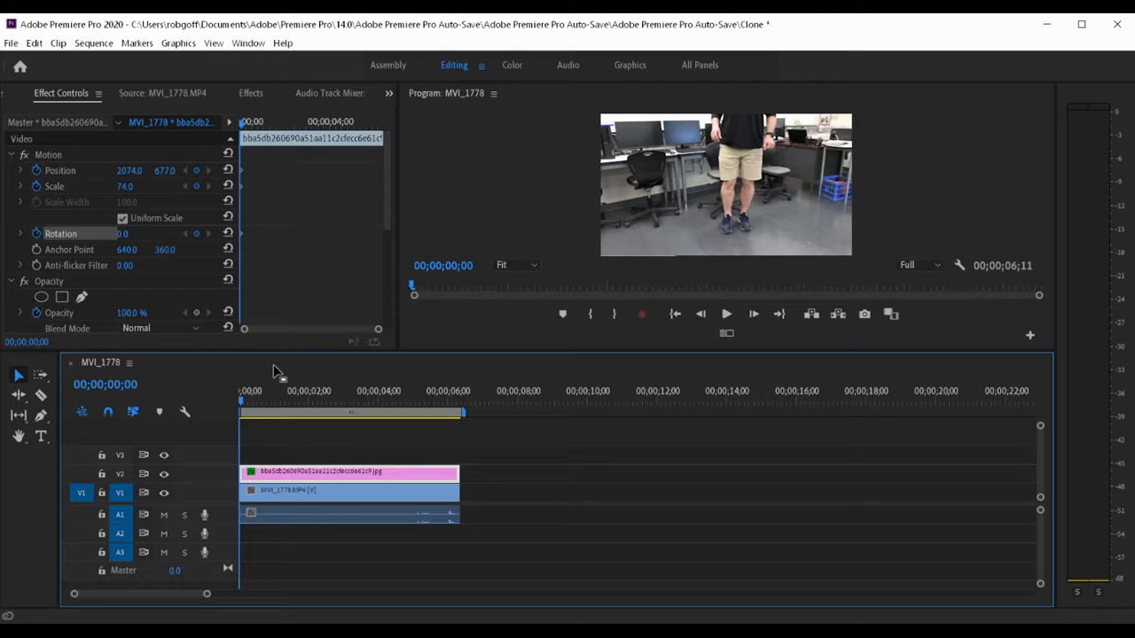
At 00;00;00;07, bring the ball to the foot with a Position keyframe of 1246, 762 and a Rotation keyframe of -3x-1.0°.
{"action": "key", "text": "space"}
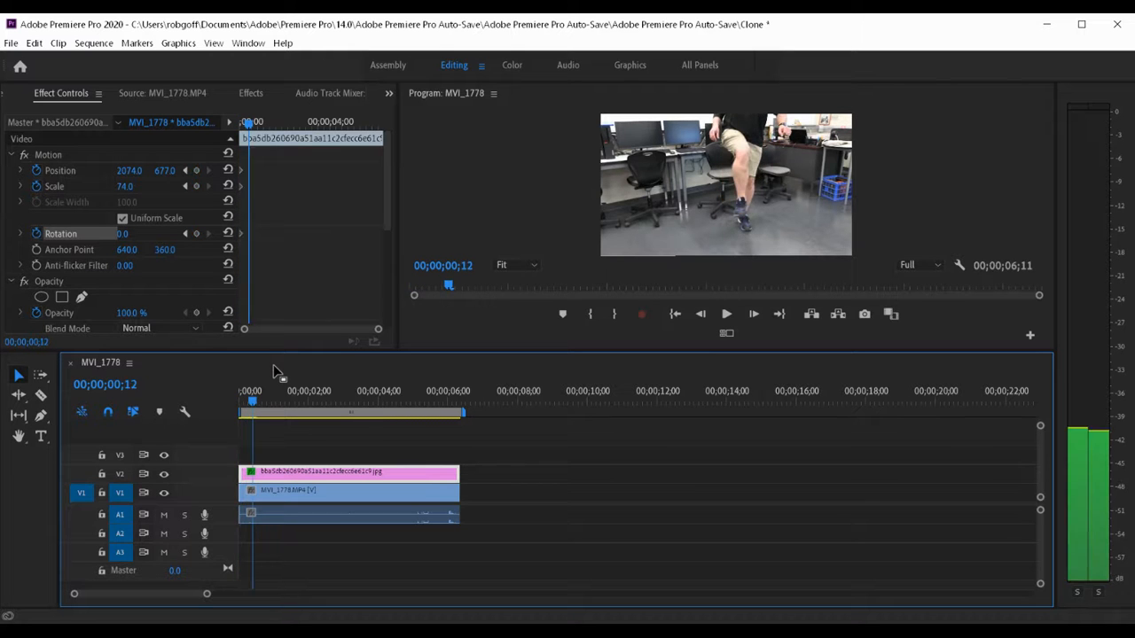
{"action": "key", "text": "Left"}
{"action": "key", "text": "Left"}
{"action": "key", "text": "Left"}
{"action": "key", "text": "Left"}
{"action": "key", "text": "Left"}
{"action": "key", "text": "Left"}
{"action": "key", "text": "Left"}
{"action": "key", "text": "Left"}
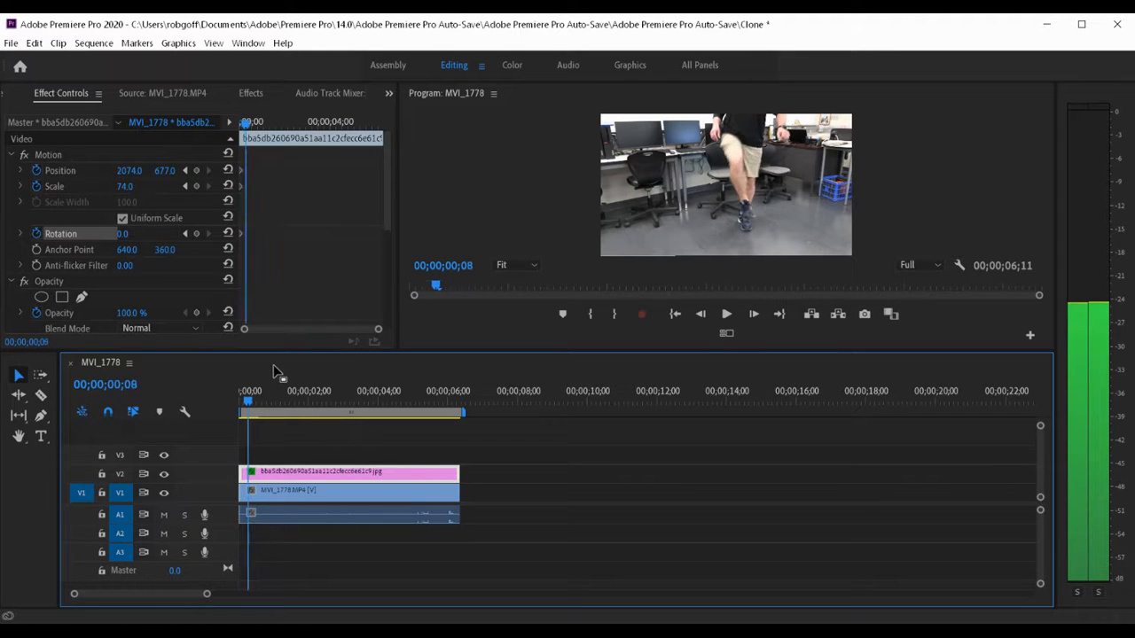
{"action": "key", "text": "Right"}
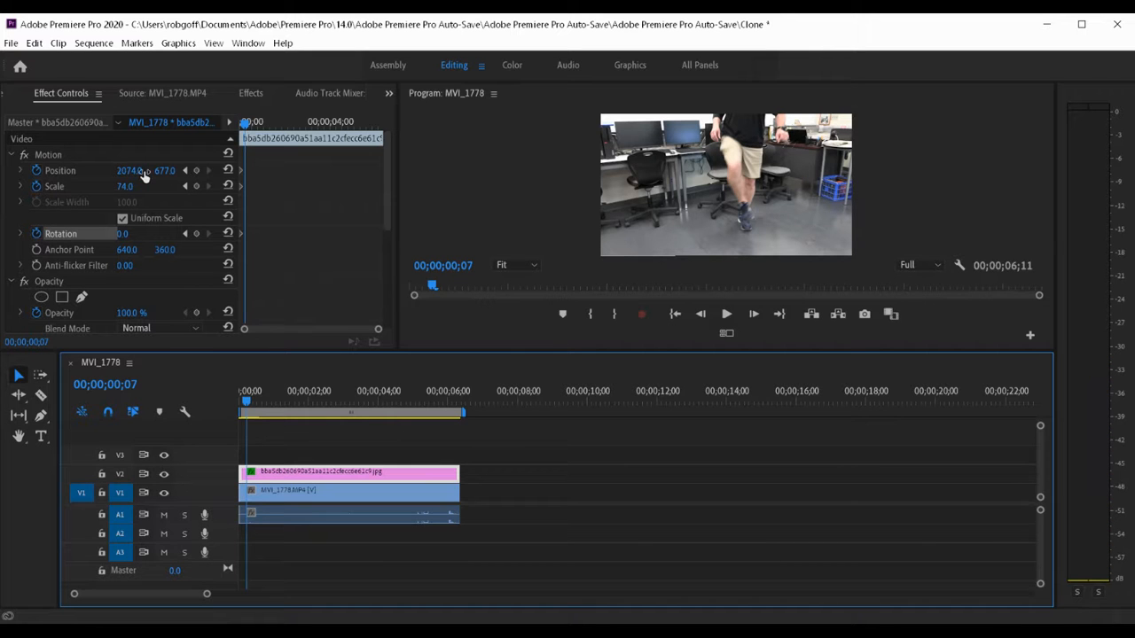
{"action": "left_click_drag", "start_coordinate": [128, 171], "coordinate": [76, 174]}
{"action": "left_click_drag", "start_coordinate": [173, 172], "coordinate": [235, 183]}
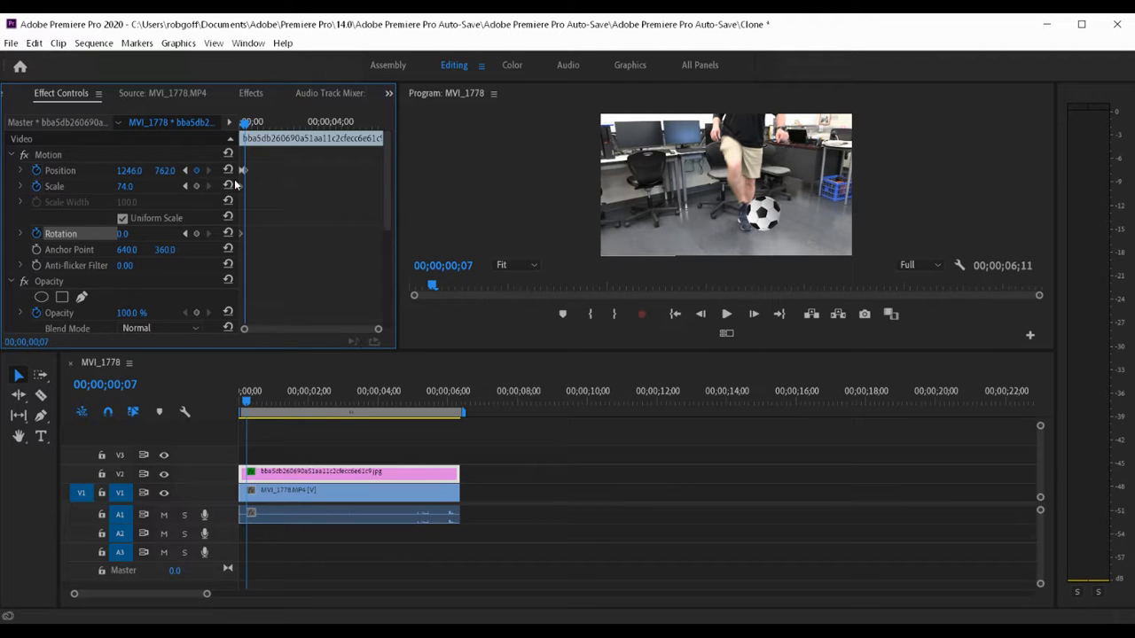
{"action": "left_click_drag", "start_coordinate": [123, 239], "coordinate": [46, 249]}
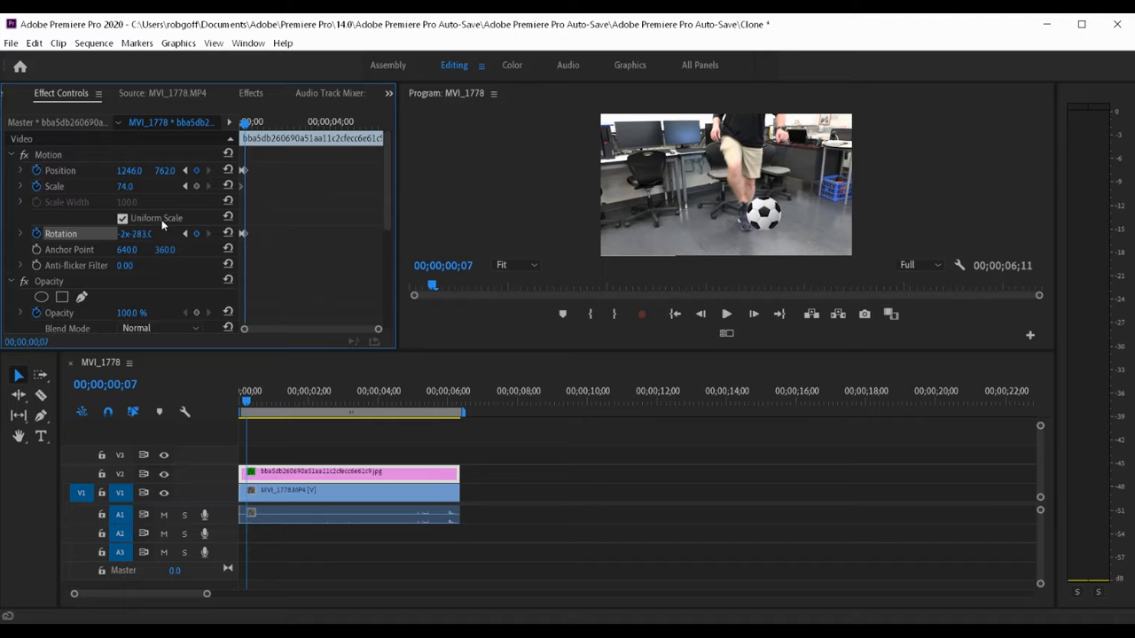
{"action": "left_click_drag", "start_coordinate": [142, 235], "coordinate": [78, 234]}
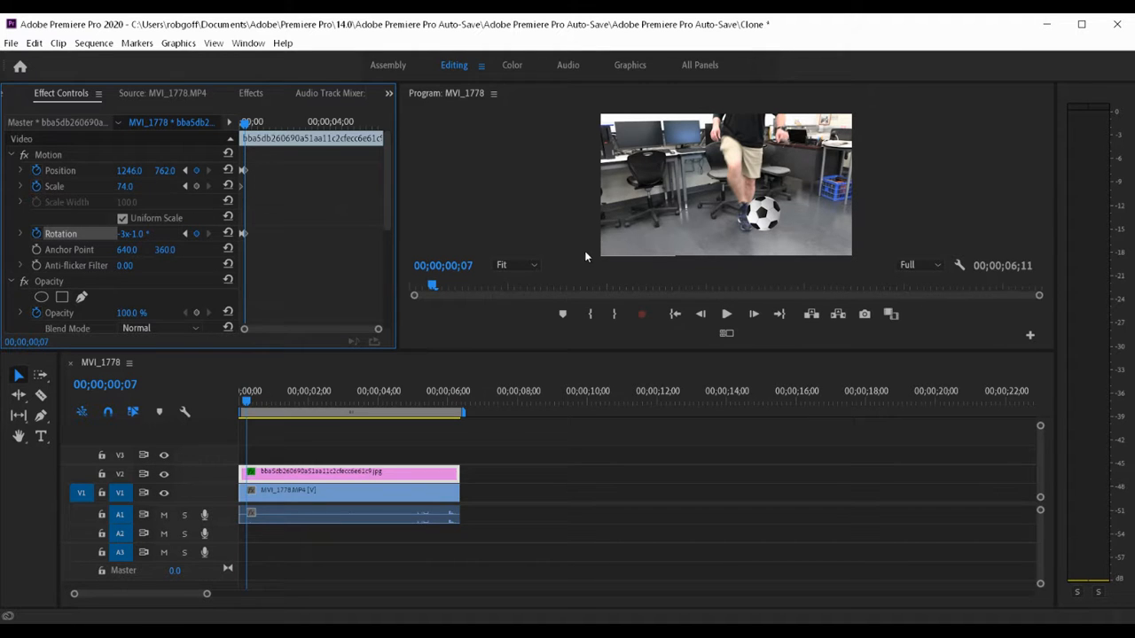
Review the ball's rolling entrance frame by frame from 00;00;00;00 until it reaches the foot.
{"action": "left_click", "coordinate": [246, 399]}
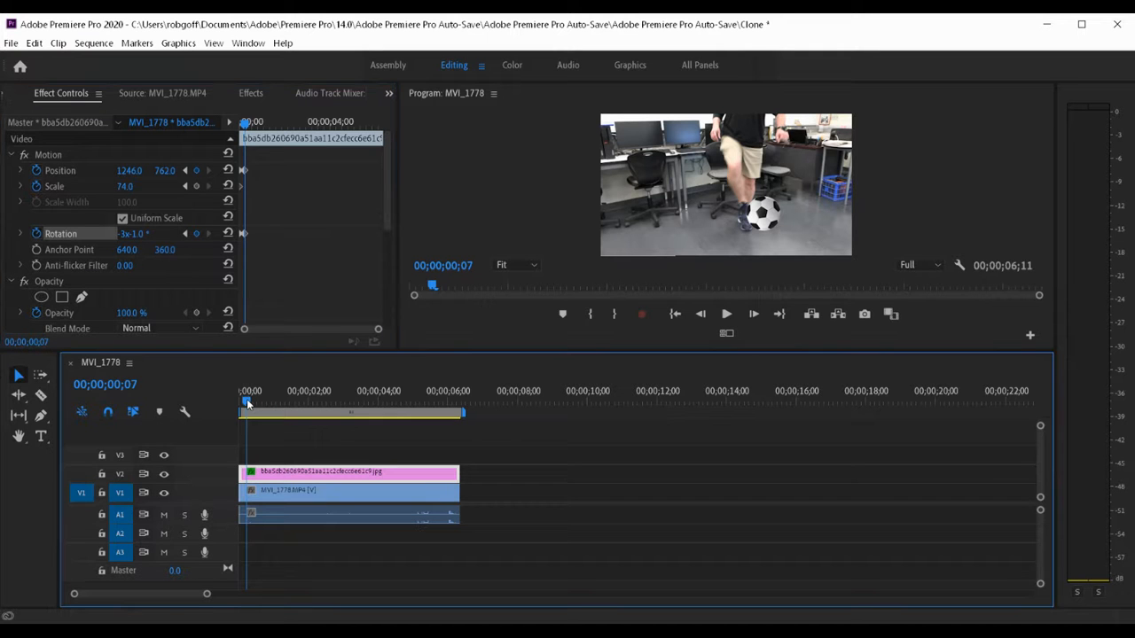
{"action": "key", "text": "Left"}
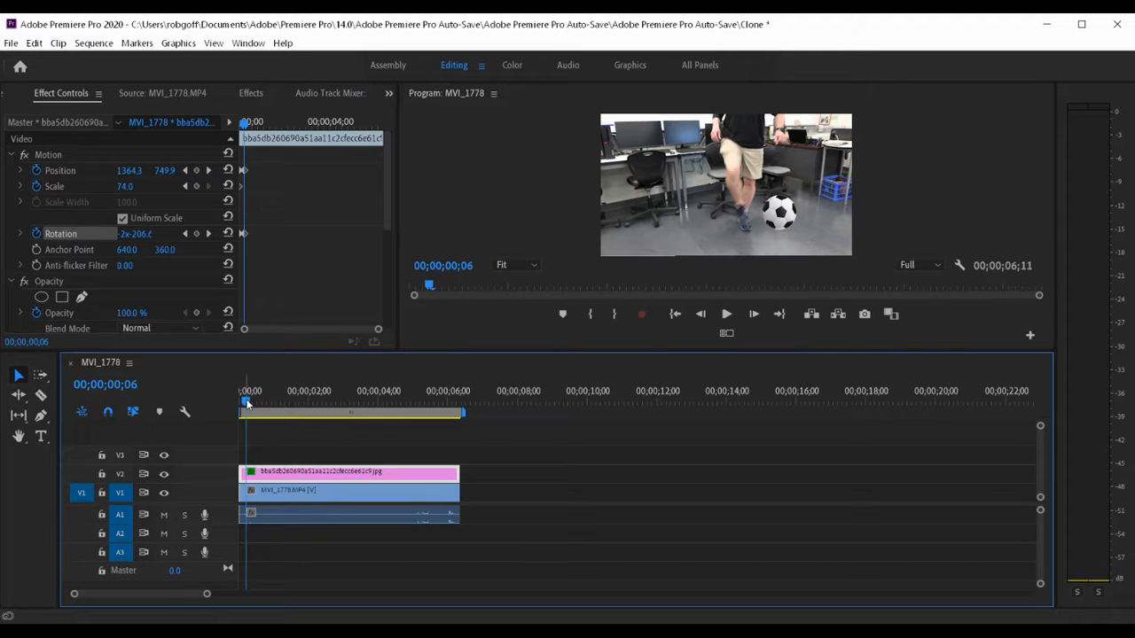
{"action": "key", "text": "Left"}
{"action": "key", "text": "Left"}
{"action": "key", "text": "Left"}
{"action": "key", "text": "Left"}
{"action": "key", "text": "Left"}
{"action": "key", "text": "Left"}
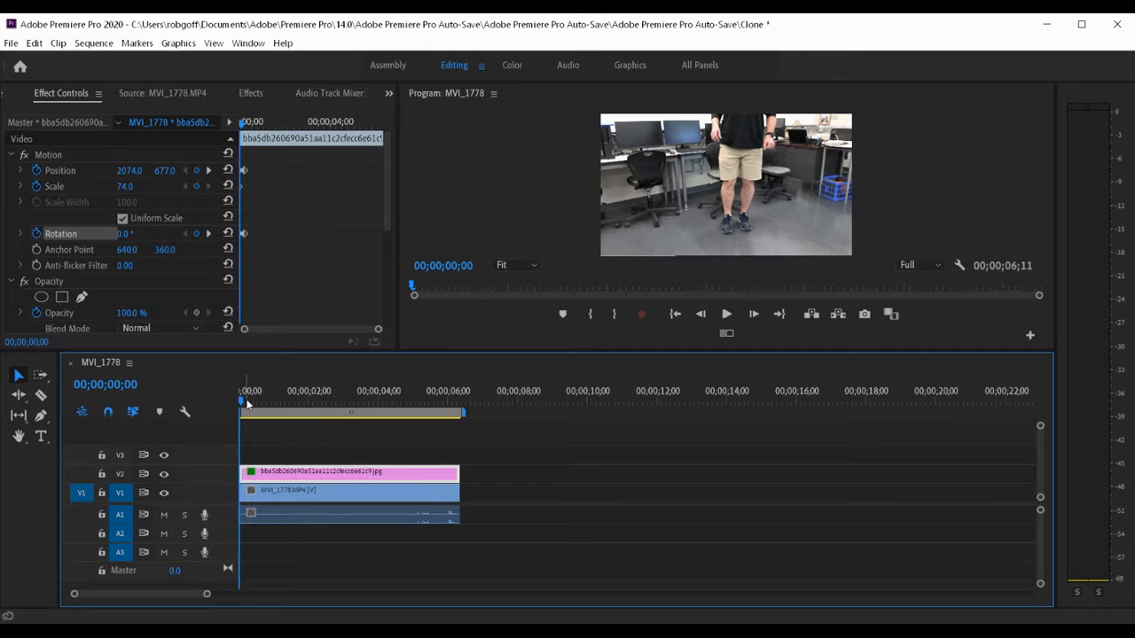
{"action": "key", "text": "Right"}
{"action": "key", "text": "Right"}
{"action": "key", "text": "Right"}
{"action": "key", "text": "Right"}
{"action": "key", "text": "Right"}
{"action": "key", "text": "Right"}
{"action": "key", "text": "Right"}
{"action": "key", "text": "Right"}
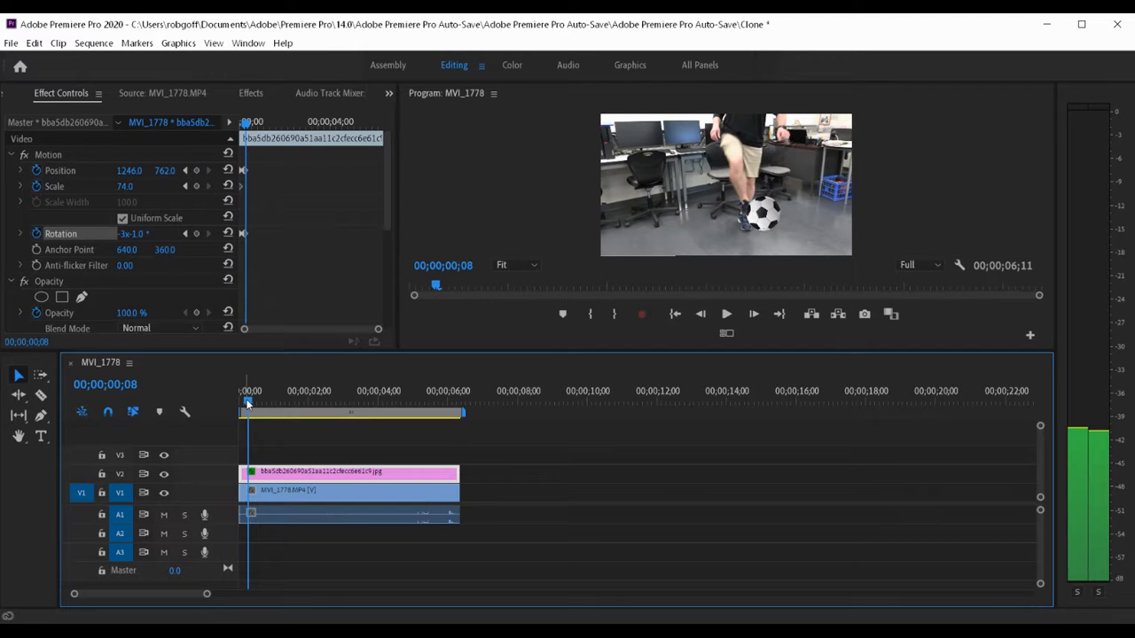
Send the ball up off the first kick with a Position keyframe of 1177, 454 at 00;00;00;10.
{"action": "key", "text": "Right"}
{"action": "key", "text": "Right"}
{"action": "key", "text": "Right"}
{"action": "key", "text": "Right"}
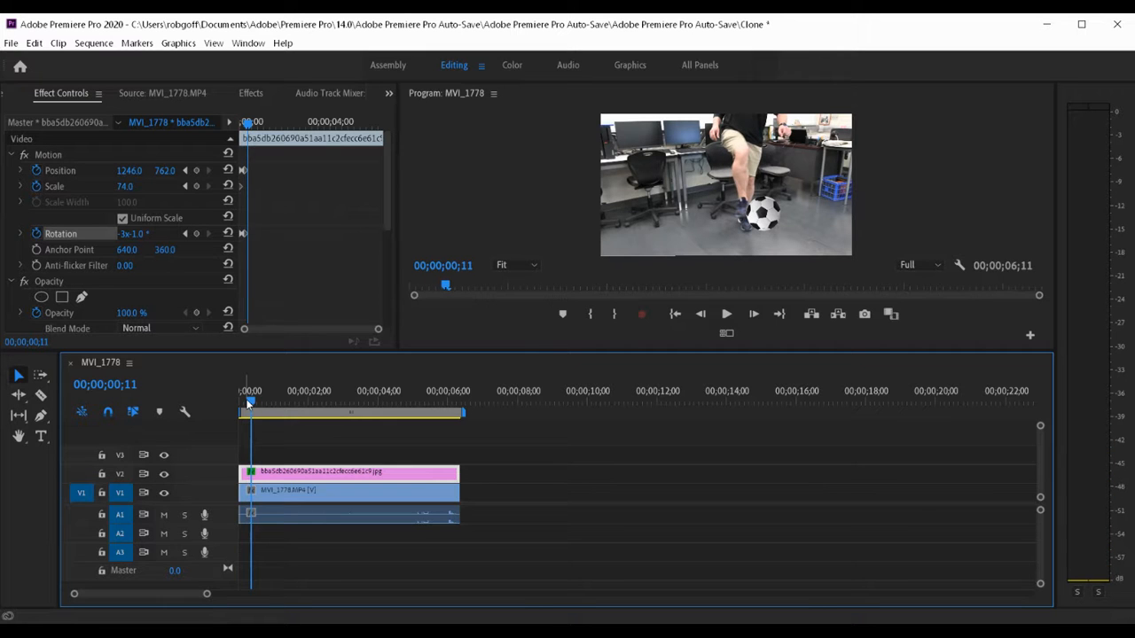
{"action": "key", "text": "Right"}
{"action": "key", "text": "Right"}
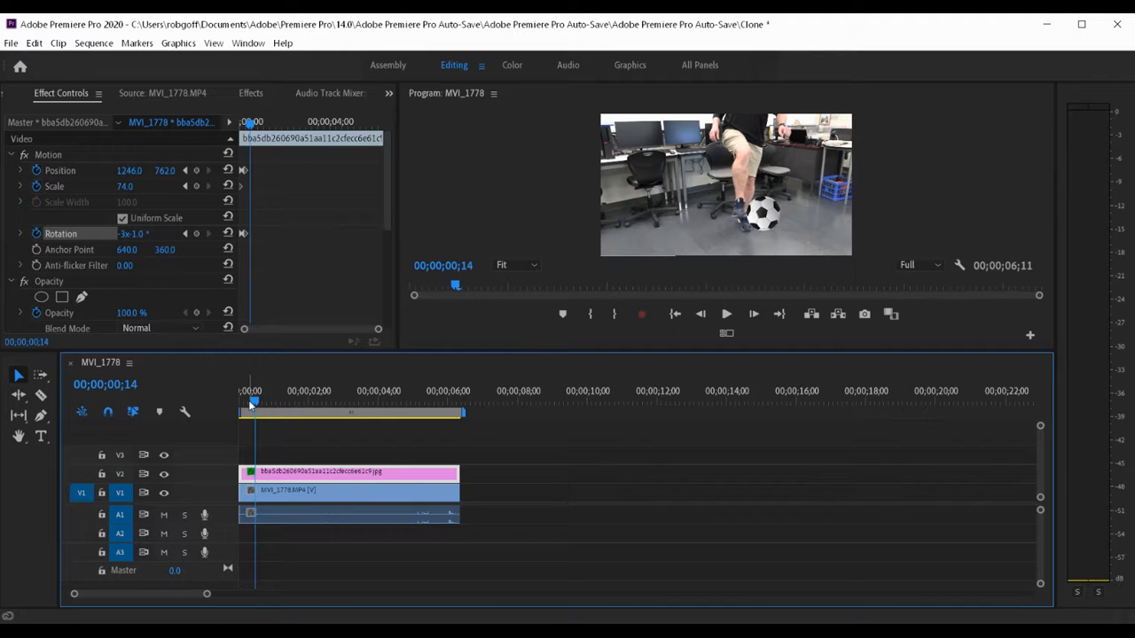
{"action": "key", "text": "Right"}
{"action": "key", "text": "Right"}
{"action": "key", "text": "Right"}
{"action": "key", "text": "Right"}
{"action": "key", "text": "Right"}
{"action": "key", "text": "Right"}
{"action": "key", "text": "Right"}
{"action": "key", "text": "Right"}
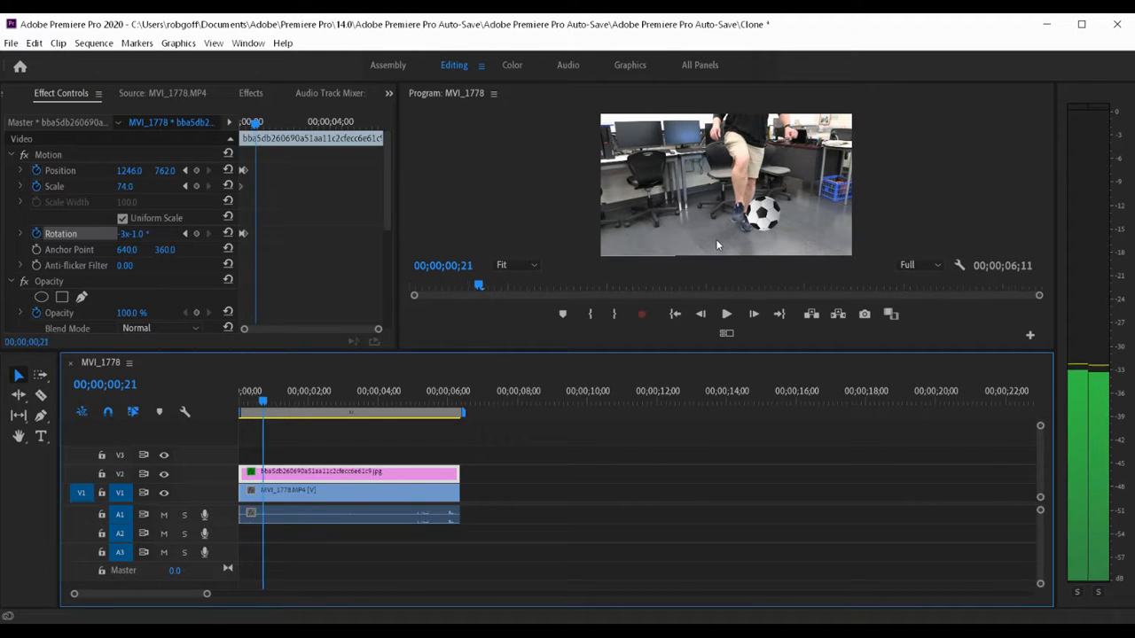
{"action": "key", "text": "Left"}
{"action": "key", "text": "Left"}
{"action": "key", "text": "Left"}
{"action": "key", "text": "Left"}
{"action": "key", "text": "Left"}
{"action": "key", "text": "Left"}
{"action": "key", "text": "Left"}
{"action": "key", "text": "Left"}
{"action": "key", "text": "Left"}
{"action": "key", "text": "Left"}
{"action": "key", "text": "Left"}
{"action": "key", "text": "Left"}
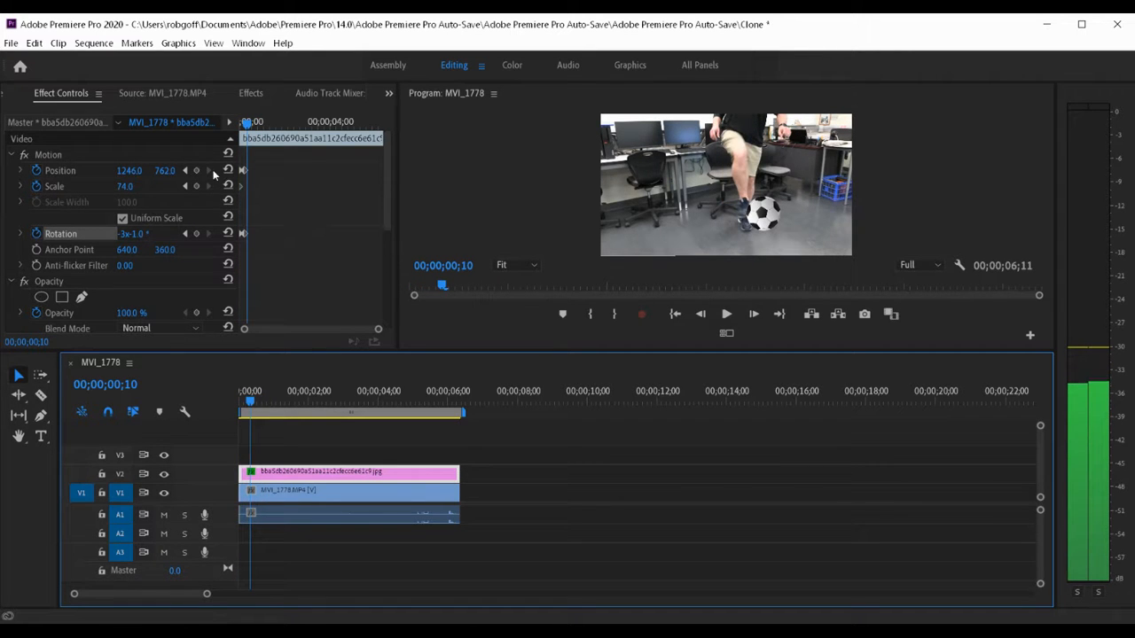
{"action": "left_click_drag", "start_coordinate": [165, 170], "coordinate": [61, 171]}
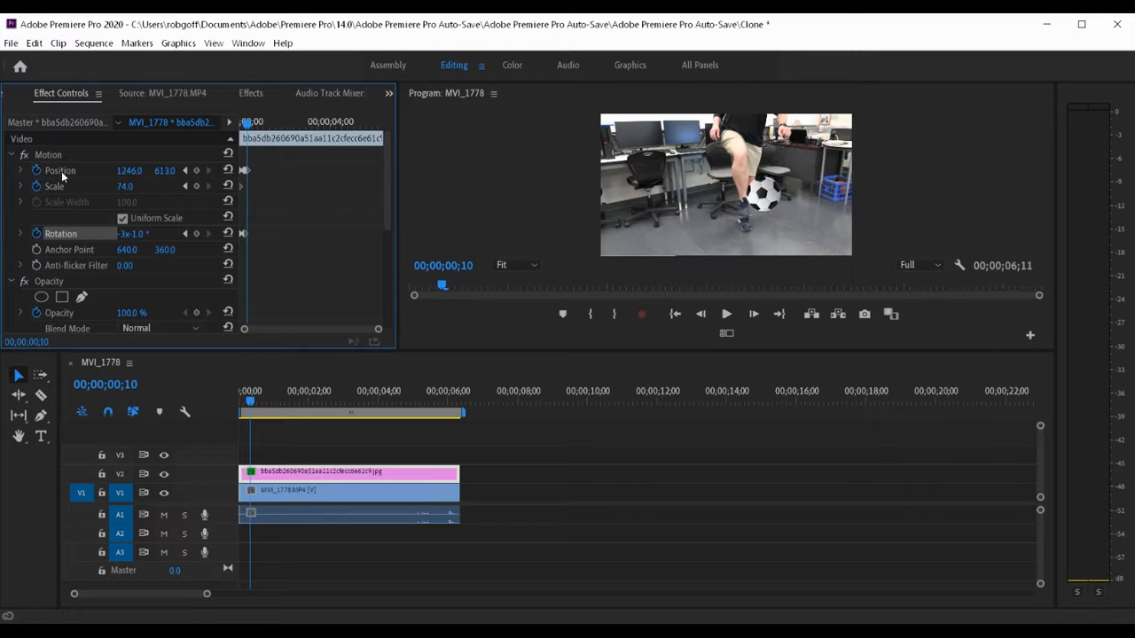
{"action": "left_click_drag", "start_coordinate": [142, 170], "coordinate": [79, 173]}
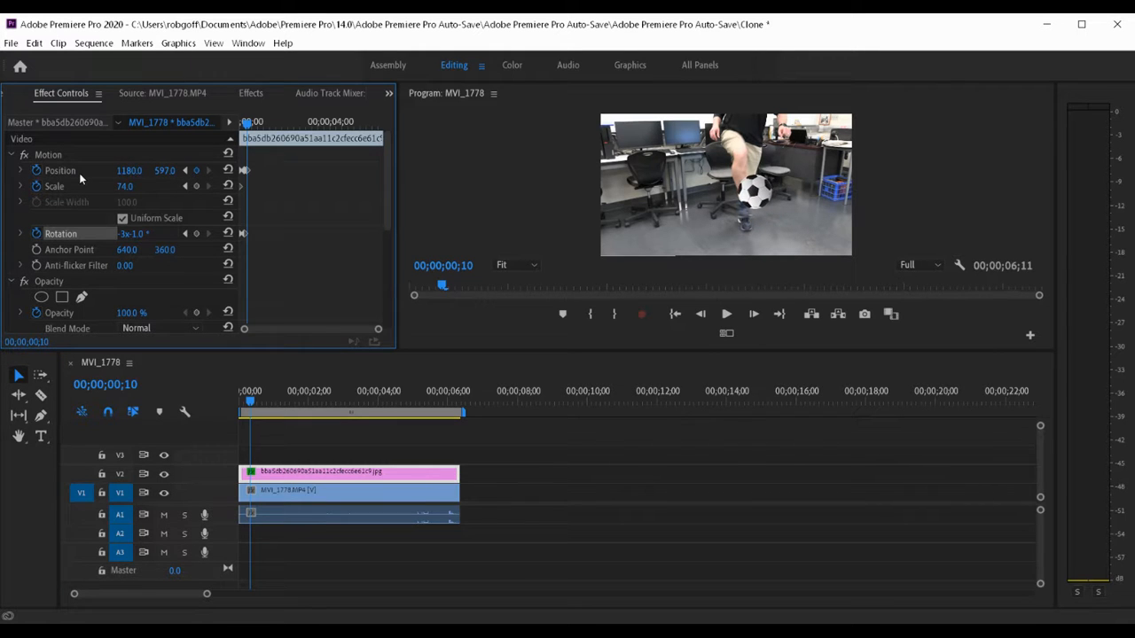
{"action": "left_click_drag", "start_coordinate": [163, 170], "coordinate": [57, 177]}
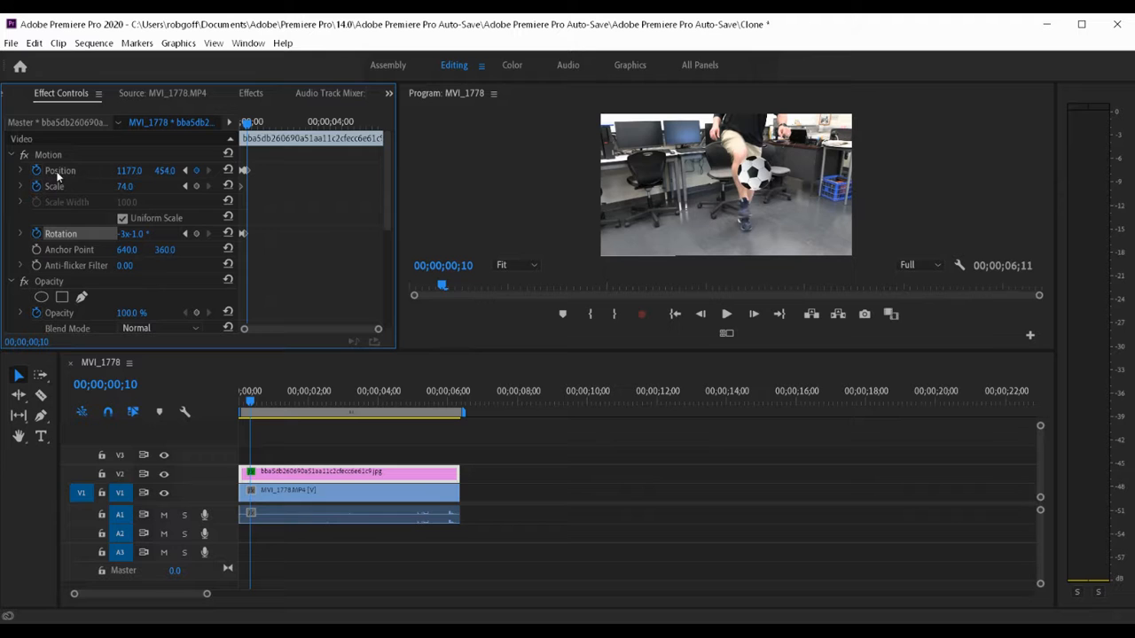
Drop the ball back onto the foot with a Position keyframe of 1074, 753 at 00;00;00;29.
{"action": "key", "text": "Right"}
{"action": "key", "text": "Right"}
{"action": "key", "text": "Right"}
{"action": "key", "text": "Right"}
{"action": "key", "text": "Right"}
{"action": "key", "text": "Right"}
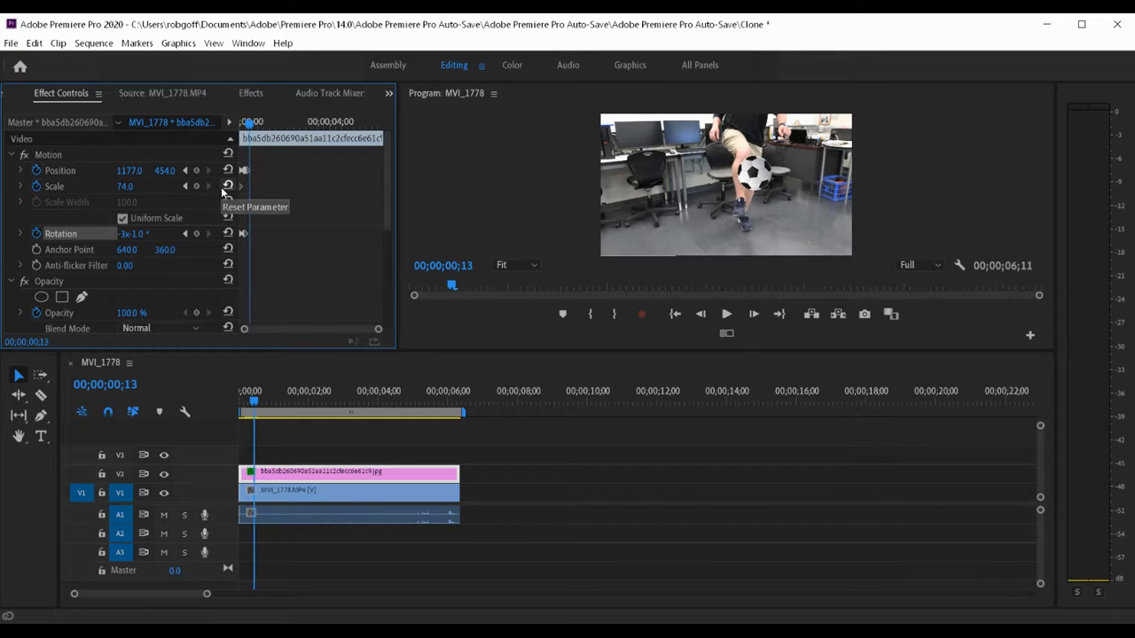
{"action": "key", "text": "Right"}
{"action": "key", "text": "Right"}
{"action": "key", "text": "Right"}
{"action": "key", "text": "Right"}
{"action": "key", "text": "Right"}
{"action": "key", "text": "Right"}
{"action": "key", "text": "Right"}
{"action": "key", "text": "Right"}
{"action": "key", "text": "Right"}
{"action": "key", "text": "Right"}
{"action": "key", "text": "Right"}
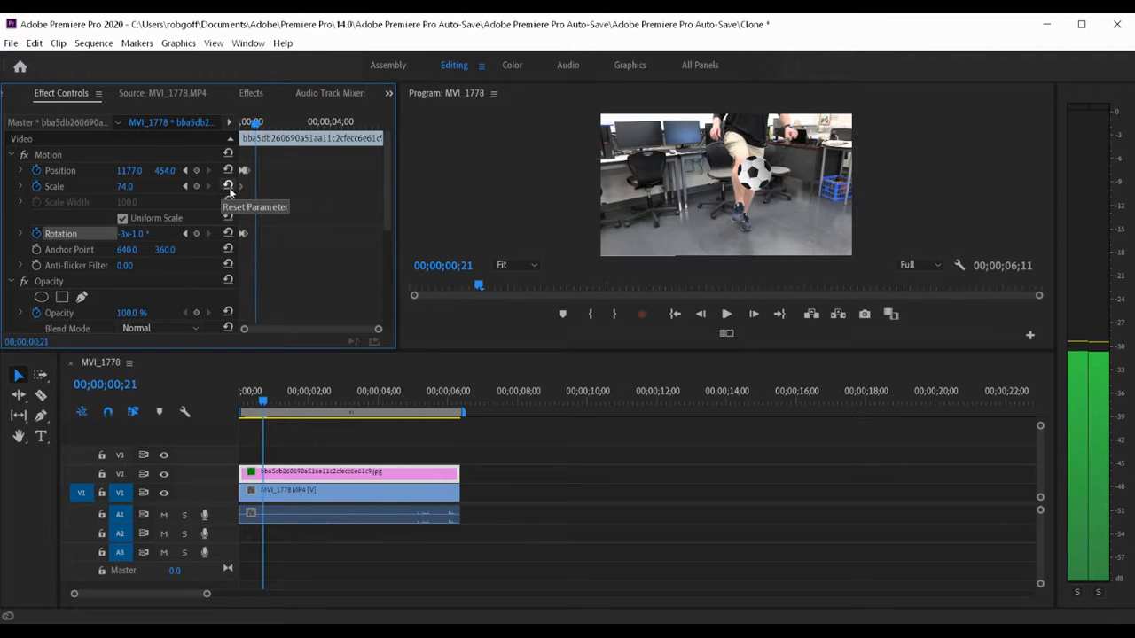
{"action": "key", "text": "Right"}
{"action": "key", "text": "Right"}
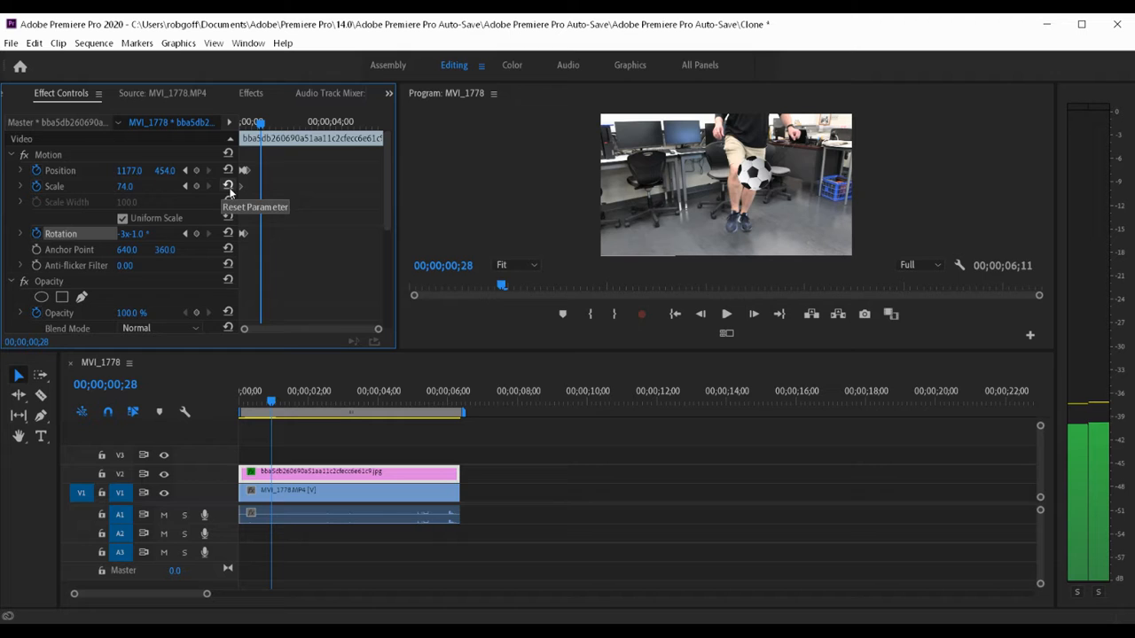
{"action": "left_click_drag", "start_coordinate": [167, 175], "coordinate": [385, 209]}
{"action": "left_click_drag", "start_coordinate": [132, 170], "coordinate": [39, 168]}
{"action": "left_click_drag", "start_coordinate": [168, 171], "coordinate": [188, 183]}
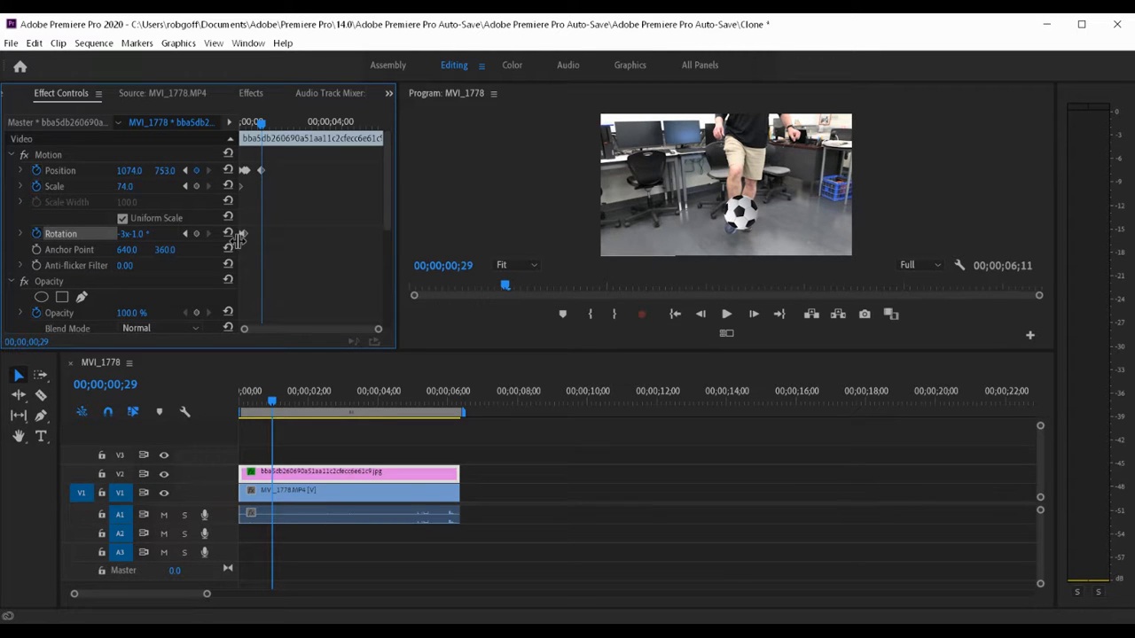
Play ahead to 00;00;01;22 and keyframe the ball's Position at 998, 845 beside the foot.
{"action": "key", "text": "space"}
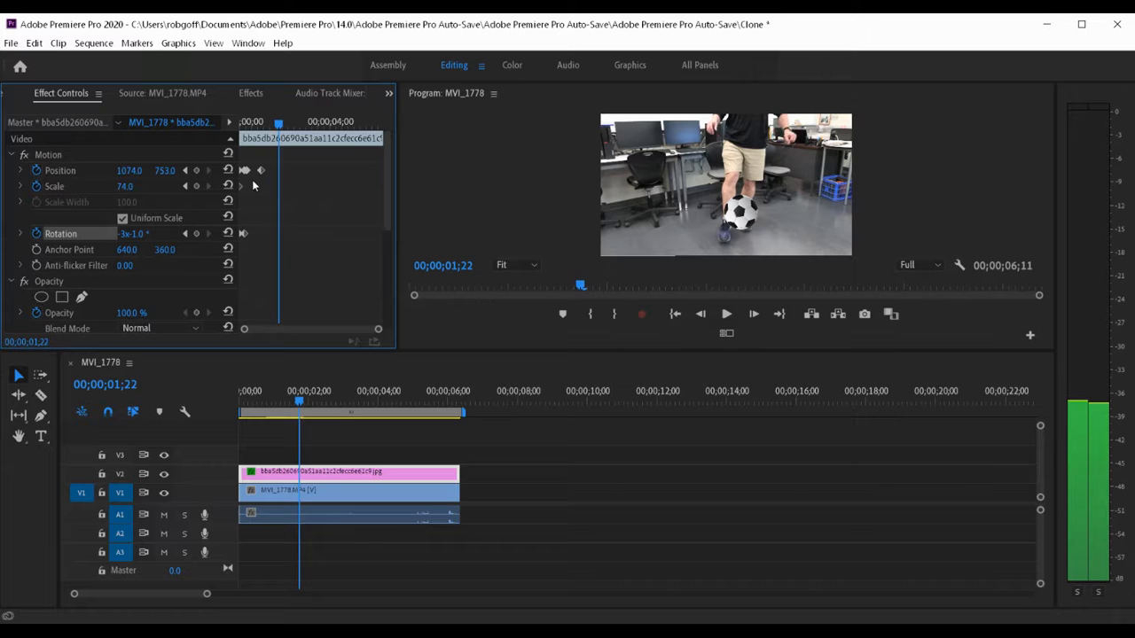
{"action": "left_click_drag", "start_coordinate": [166, 171], "coordinate": [245, 186]}
{"action": "left_click_drag", "start_coordinate": [129, 170], "coordinate": [78, 182]}
Raise the ball to waist height with a Position keyframe of 998, 198 at 00;00;01;26.
{"action": "key", "text": "Right"}
{"action": "key", "text": "Right"}
{"action": "key", "text": "Right"}
{"action": "key", "text": "Right"}
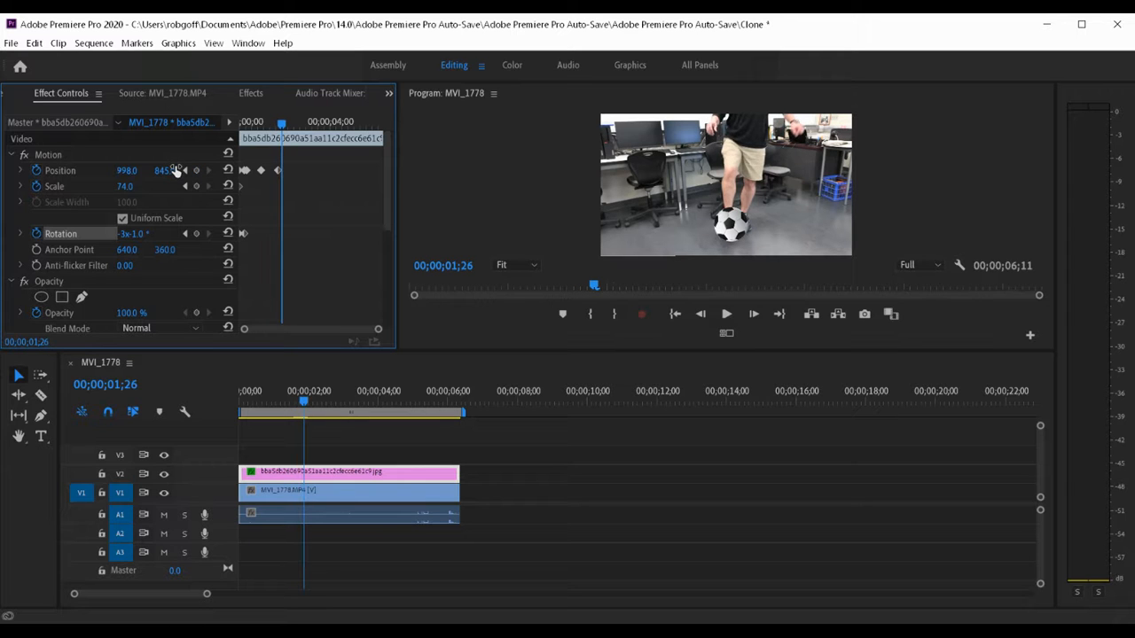
{"action": "left_click_drag", "start_coordinate": [159, 170], "coordinate": [27, 177]}
Bring the ball back down to the foot with a Position keyframe of 998, 761 at 00;00;02;07.
{"action": "key", "text": "Right"}
{"action": "key", "text": "Right"}
{"action": "key", "text": "Right"}
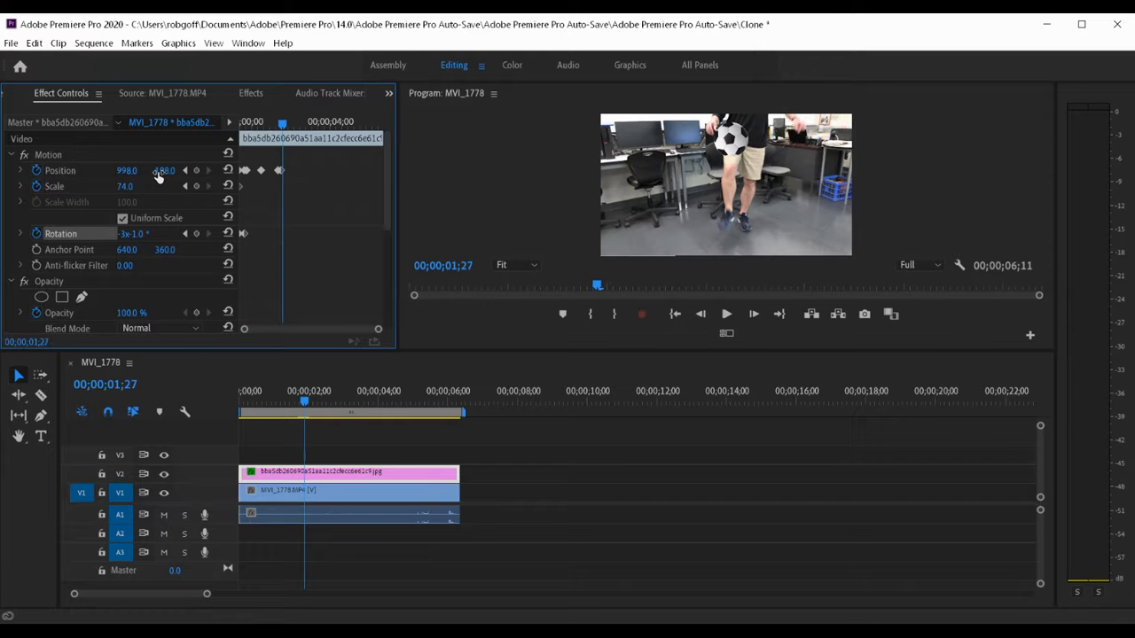
{"action": "key", "text": "Right"}
{"action": "key", "text": "Right"}
{"action": "key", "text": "Right"}
{"action": "key", "text": "Right"}
{"action": "key", "text": "Right"}
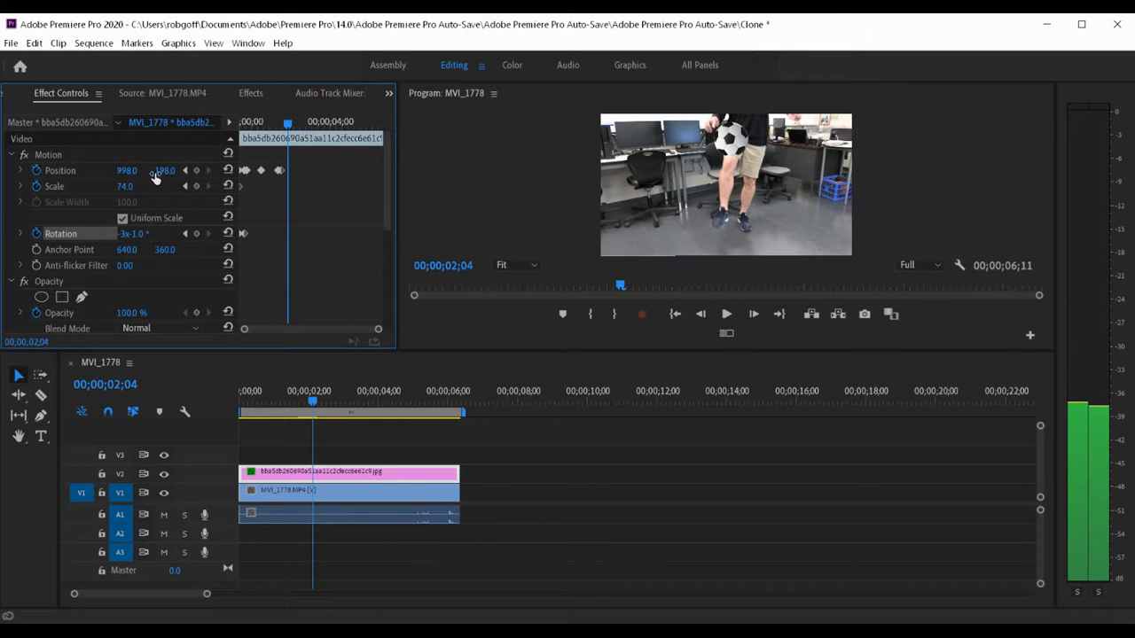
{"action": "key", "text": "Right"}
{"action": "key", "text": "Right"}
{"action": "key", "text": "Right"}
{"action": "left_click_drag", "start_coordinate": [166, 171], "coordinate": [607, 221]}
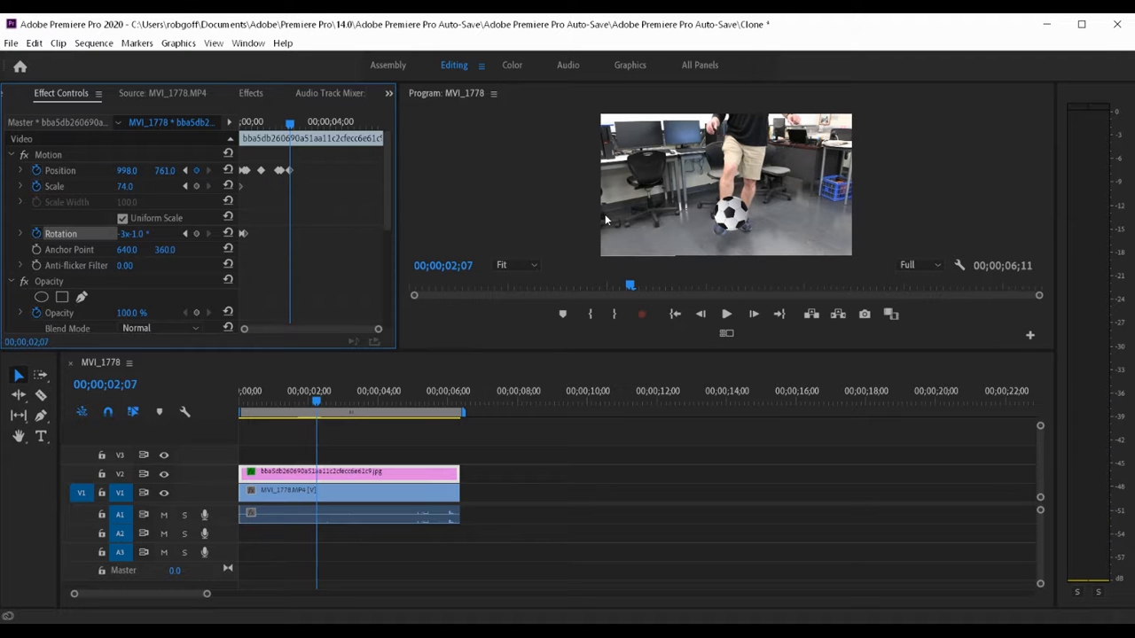
Keyframe the ball's Position slightly lower on the foot at 00;00;02;21 and raised to 998, 326 just after it.
{"action": "key", "text": "Right"}
{"action": "key", "text": "Right"}
{"action": "key", "text": "Right"}
{"action": "key", "text": "Right"}
{"action": "key", "text": "Right"}
{"action": "key", "text": "Right"}
{"action": "key", "text": "Right"}
{"action": "key", "text": "Right"}
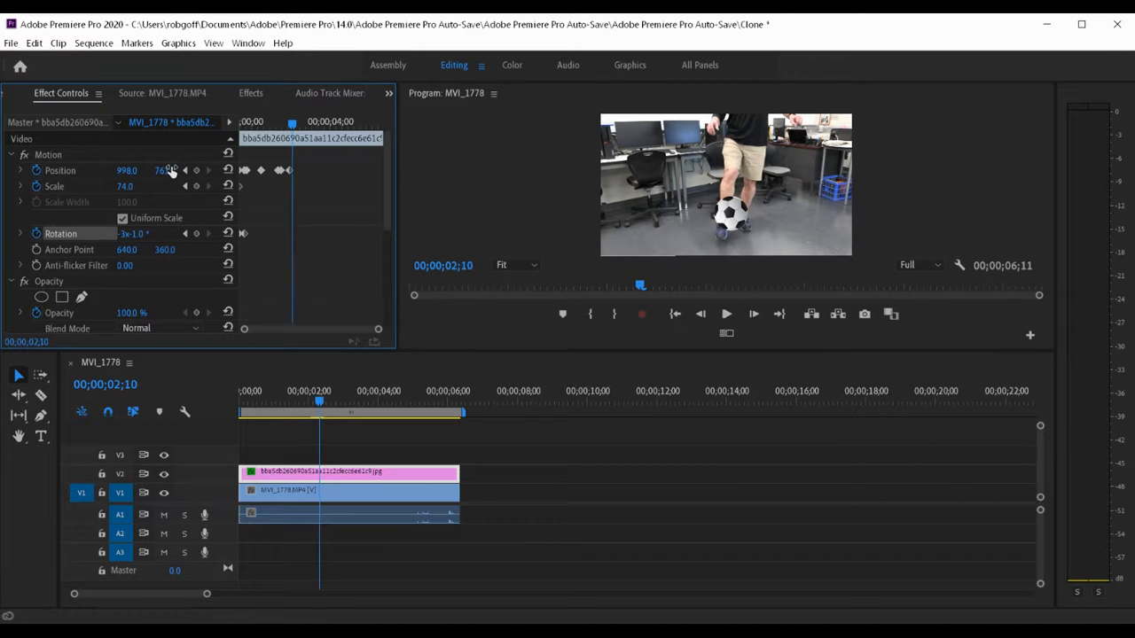
{"action": "key", "text": "Right"}
{"action": "key", "text": "Right"}
{"action": "key", "text": "Right"}
{"action": "key", "text": "Right"}
{"action": "key", "text": "Right"}
{"action": "key", "text": "Right"}
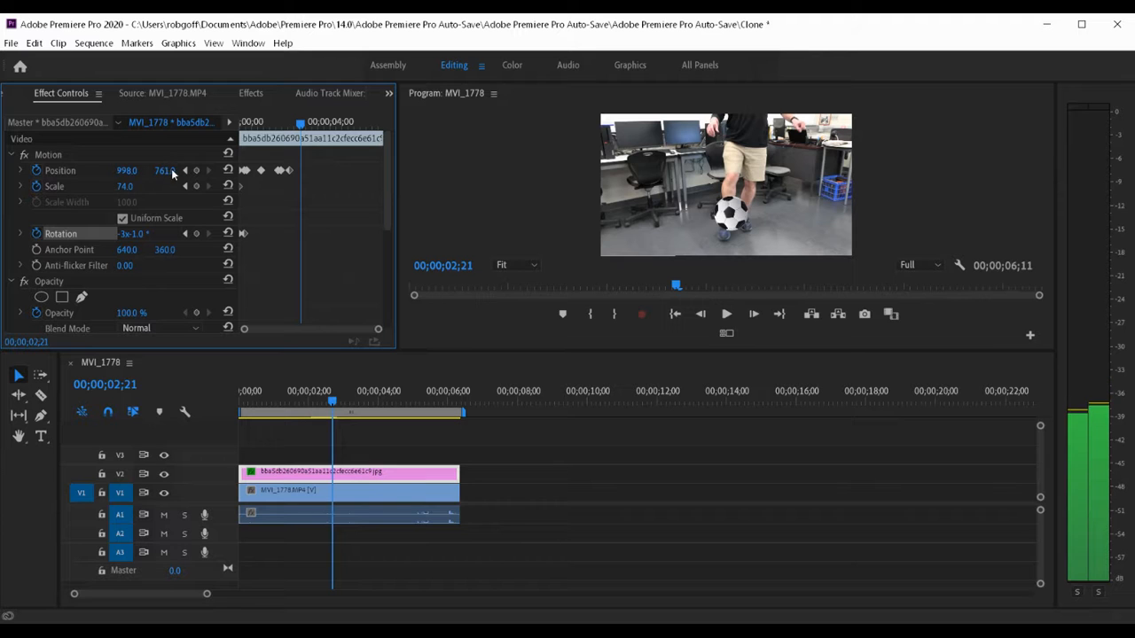
{"action": "left_click_drag", "start_coordinate": [168, 170], "coordinate": [219, 180]}
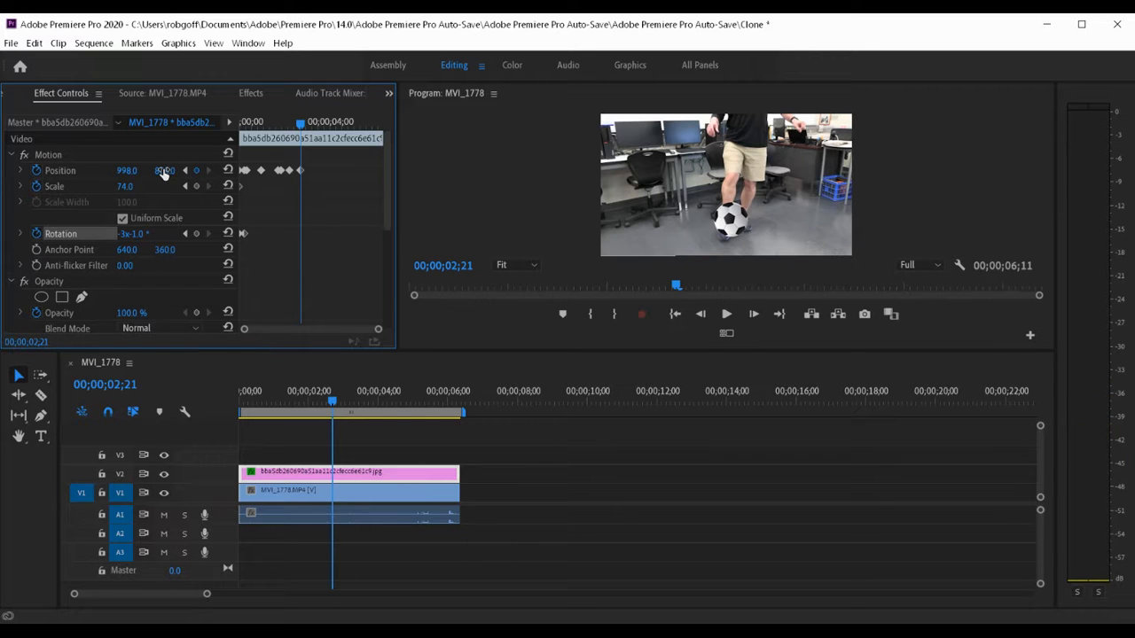
{"action": "key", "text": "Right"}
{"action": "left_click_drag", "start_coordinate": [169, 171], "coordinate": [80, 164]}
Return the ball to the foot with a Position keyframe of 998, 805 at 00;00;03;04.
{"action": "key", "text": "Right"}
{"action": "key", "text": "Right"}
{"action": "key", "text": "Right"}
{"action": "key", "text": "Right"}
{"action": "key", "text": "Right"}
{"action": "key", "text": "Right"}
{"action": "key", "text": "Right"}
{"action": "key", "text": "Right"}
{"action": "key", "text": "Right"}
{"action": "key", "text": "Right"}
{"action": "key", "text": "Right"}
{"action": "key", "text": "Right"}
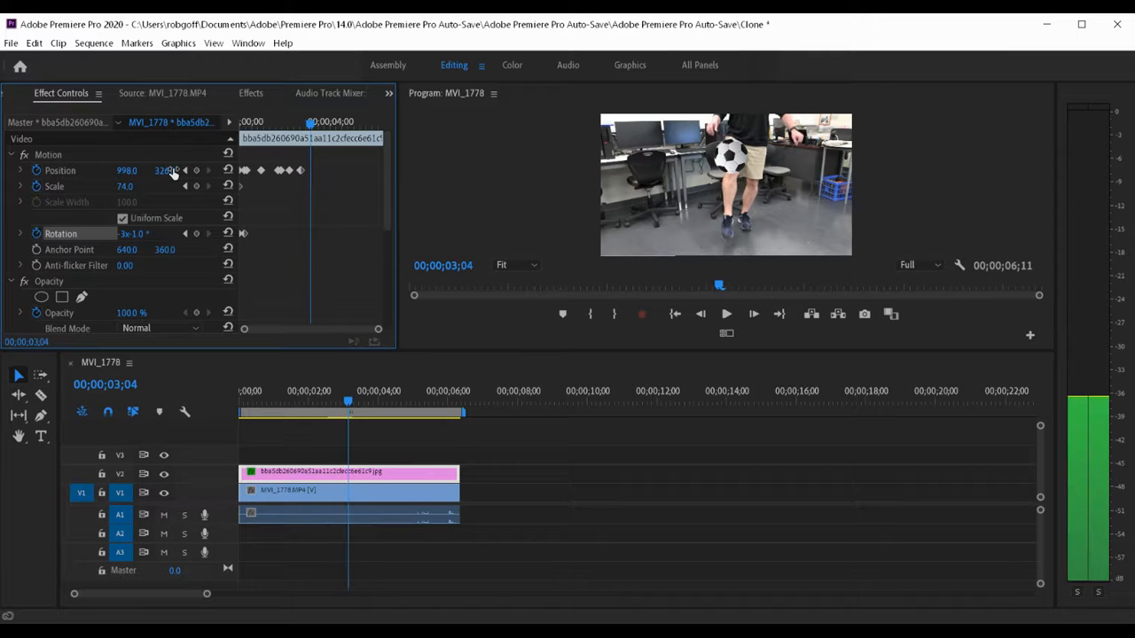
{"action": "left_click_drag", "start_coordinate": [165, 171], "coordinate": [526, 231]}
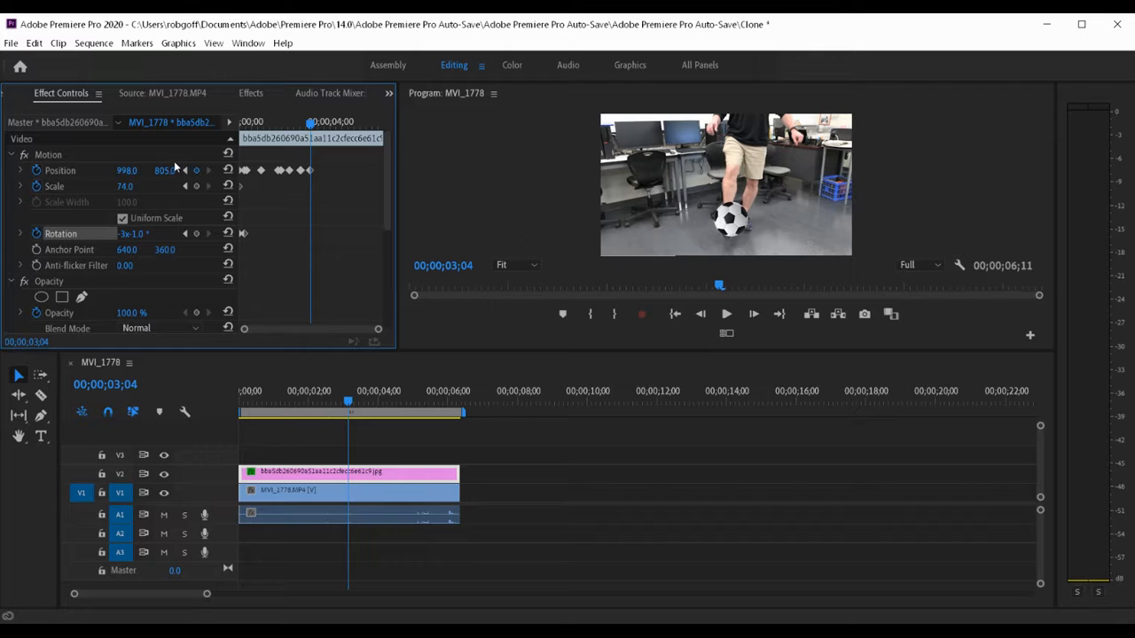
Raise the ball to shin height with a vertical Position keyframe at 00;00;03;15, keeping its horizontal value at 998.
{"action": "key", "text": "Right"}
{"action": "key", "text": "Right"}
{"action": "key", "text": "Right"}
{"action": "key", "text": "Right"}
{"action": "key", "text": "Right"}
{"action": "key", "text": "Right"}
{"action": "key", "text": "Right"}
{"action": "key", "text": "Right"}
{"action": "key", "text": "Right"}
{"action": "key", "text": "Right"}
{"action": "key", "text": "Right"}
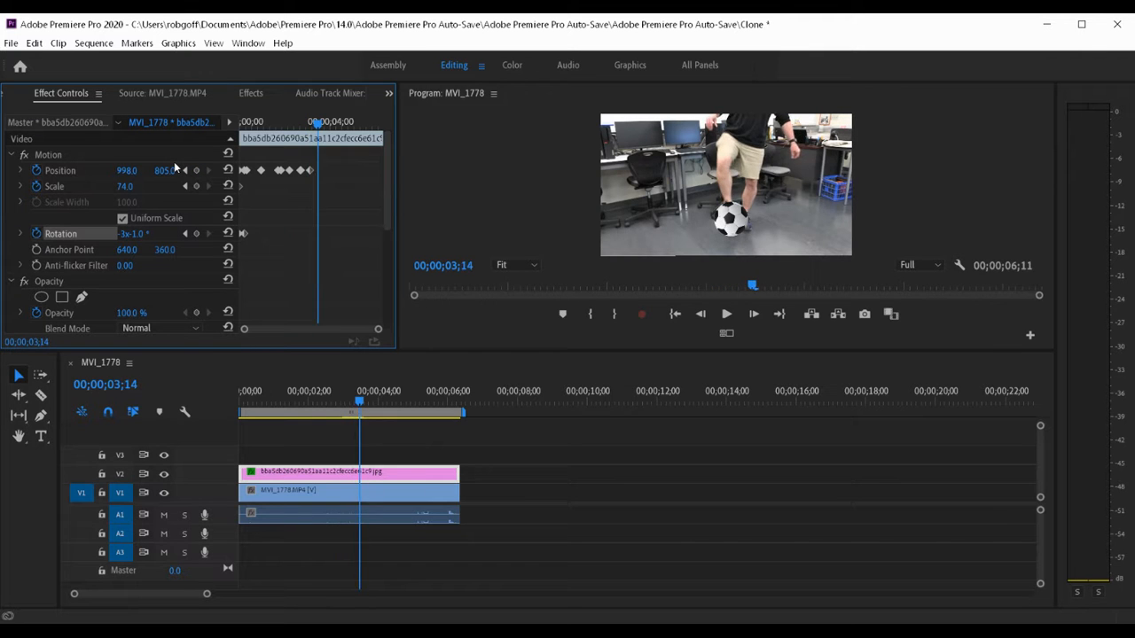
{"action": "mouse_move", "coordinate": [171, 172]}
{"action": "left_mouse_down"}
{"action": "mouse_move", "coordinate": [33, 170]}
{"action": "mouse_move", "coordinate": [153, 174]}
{"action": "left_mouse_up"}
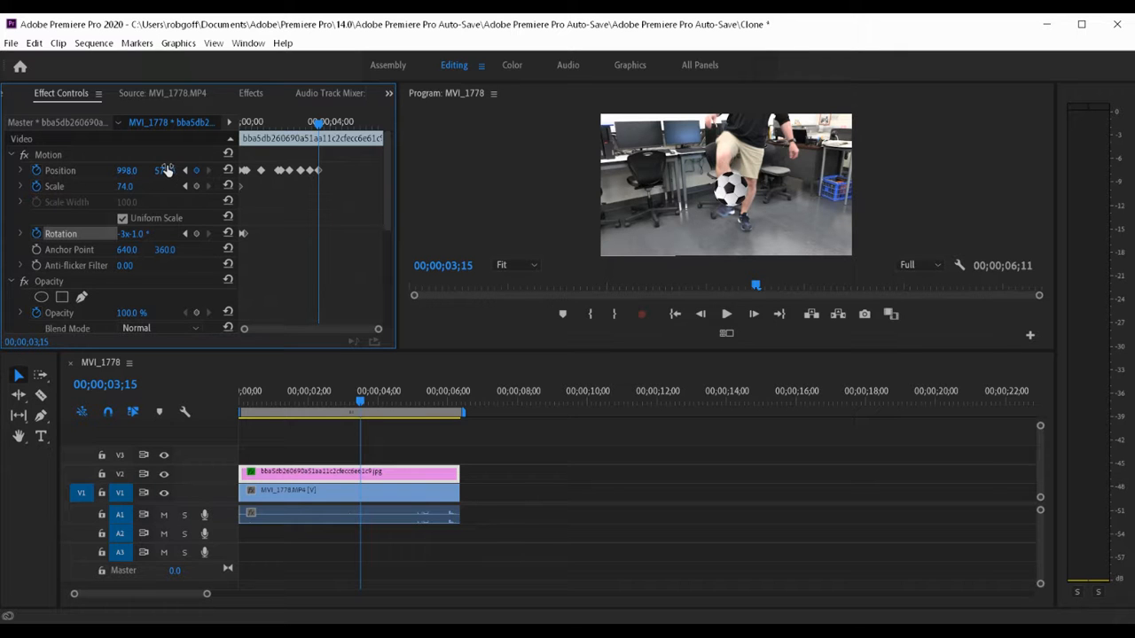
Lower the ball onto the foot again with a vertical Position keyframe just past 00;00;03;24.
{"action": "key", "text": "space"}
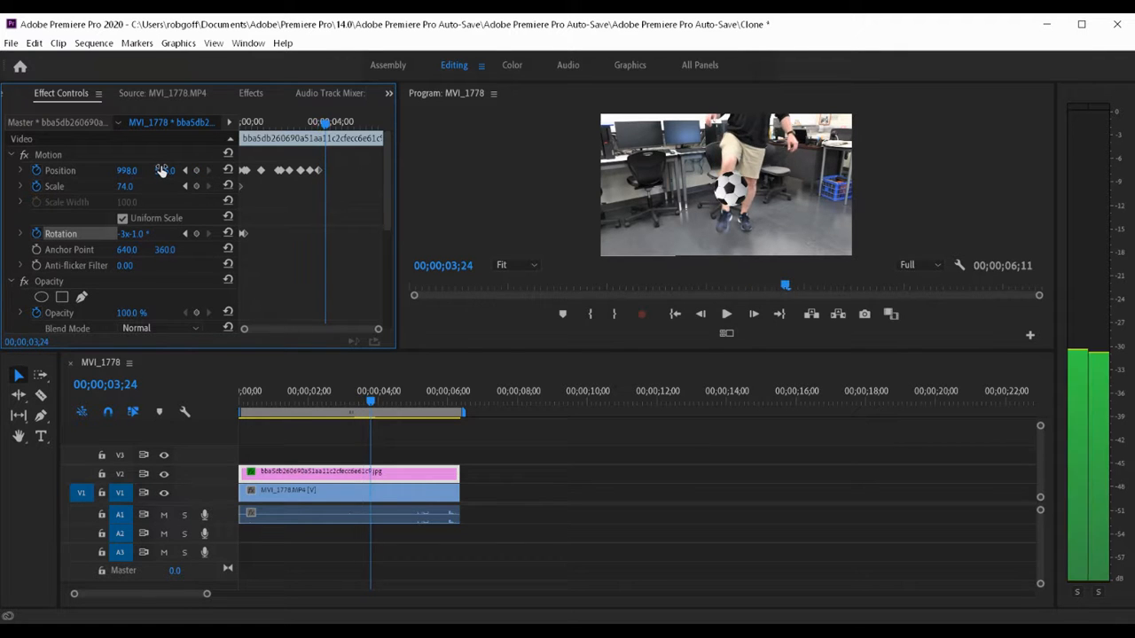
{"action": "key", "text": "Right"}
{"action": "key", "text": "Right"}
{"action": "left_click_drag", "start_coordinate": [168, 170], "coordinate": [277, 183]}
Raise the ball to knee height with a vertical Position keyframe about midway between 00;00;04;02 and 00;00;04;25, keeping its horizontal value at 998.
{"action": "key", "text": "Right"}
{"action": "key", "text": "Right"}
{"action": "key", "text": "Right"}
{"action": "key", "text": "Right"}
{"action": "key", "text": "Right"}
{"action": "key", "text": "Right"}
{"action": "key", "text": "Right"}
{"action": "key", "text": "Right"}
{"action": "key", "text": "Right"}
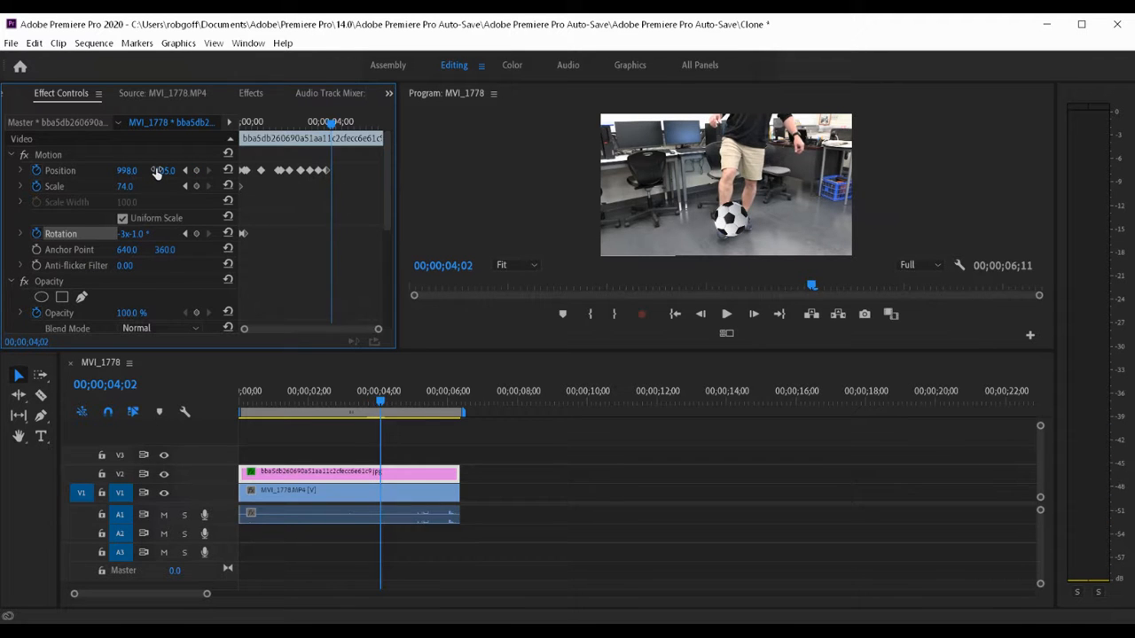
{"action": "key", "text": "Right"}
{"action": "key", "text": "Right"}
{"action": "key", "text": "Right"}
{"action": "key", "text": "Right"}
{"action": "key", "text": "Right"}
{"action": "left_click_drag", "start_coordinate": [156, 172], "coordinate": [0, 168]}
Return the ball to the foot with a Position keyframe of 998, 764 at 00;00;04;25.
{"action": "key", "text": "Right"}
{"action": "key", "text": "Right"}
{"action": "key", "text": "Right"}
{"action": "key", "text": "Right"}
{"action": "key", "text": "Right"}
{"action": "key", "text": "Right"}
{"action": "key", "text": "Right"}
{"action": "key", "text": "Right"}
{"action": "key", "text": "Right"}
{"action": "key", "text": "Right"}
{"action": "key", "text": "Right"}
{"action": "key", "text": "Right"}
{"action": "key", "text": "Right"}
{"action": "key", "text": "Right"}
{"action": "key", "text": "Right"}
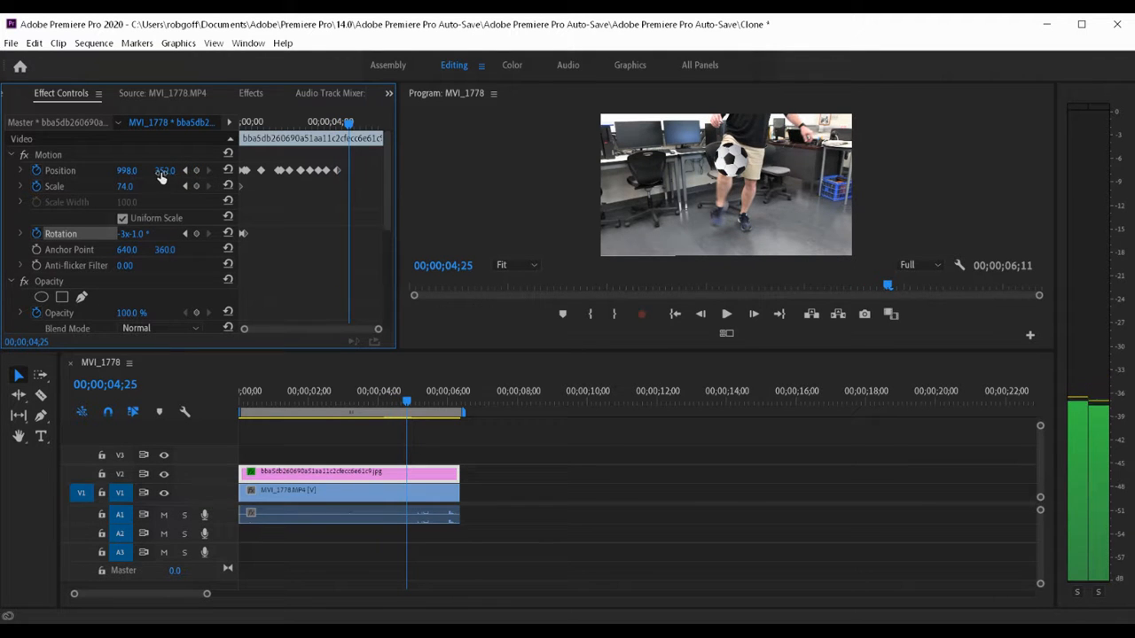
{"action": "left_click_drag", "start_coordinate": [171, 177], "coordinate": [495, 208]}
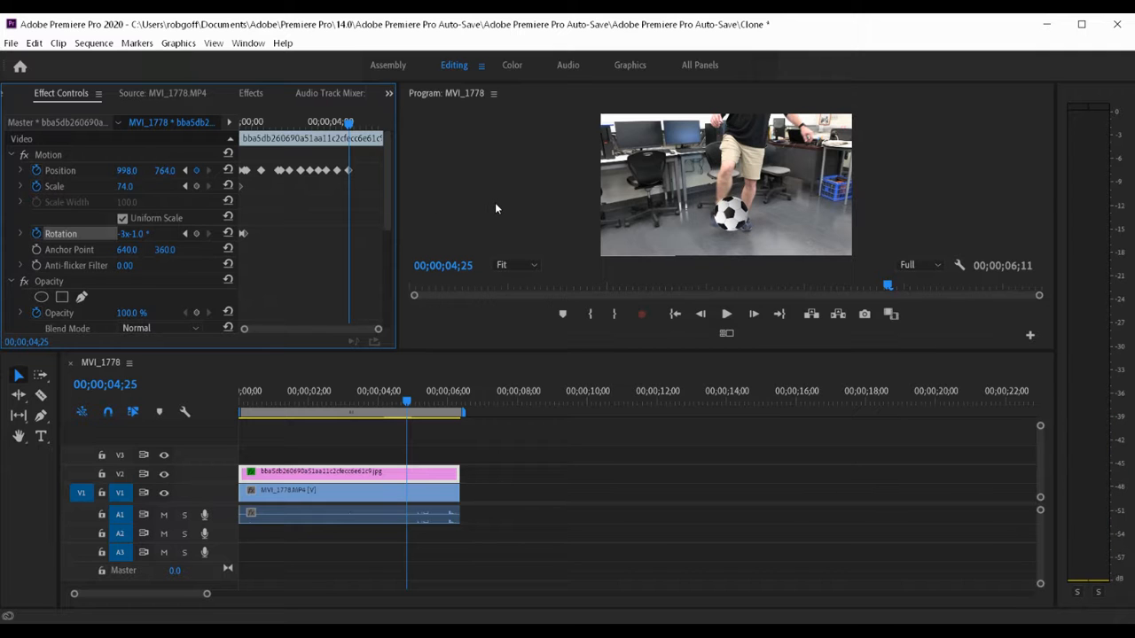
Send the ball toward the frame's right edge at 00;00;05;06 with a horizontal Position of 1901 and an adjusted vertical value.
{"action": "key", "text": "Right"}
{"action": "key", "text": "Right"}
{"action": "key", "text": "Right"}
{"action": "key", "text": "Right"}
{"action": "key", "text": "Right"}
{"action": "key", "text": "Right"}
{"action": "key", "text": "Right"}
{"action": "key", "text": "Right"}
{"action": "key", "text": "Right"}
{"action": "key", "text": "Right"}
{"action": "key", "text": "Right"}
{"action": "key", "text": "Right"}
{"action": "key", "text": "Right"}
{"action": "key", "text": "Right"}
{"action": "key", "text": "Left"}
{"action": "key", "text": "Left"}
{"action": "key", "text": "Left"}
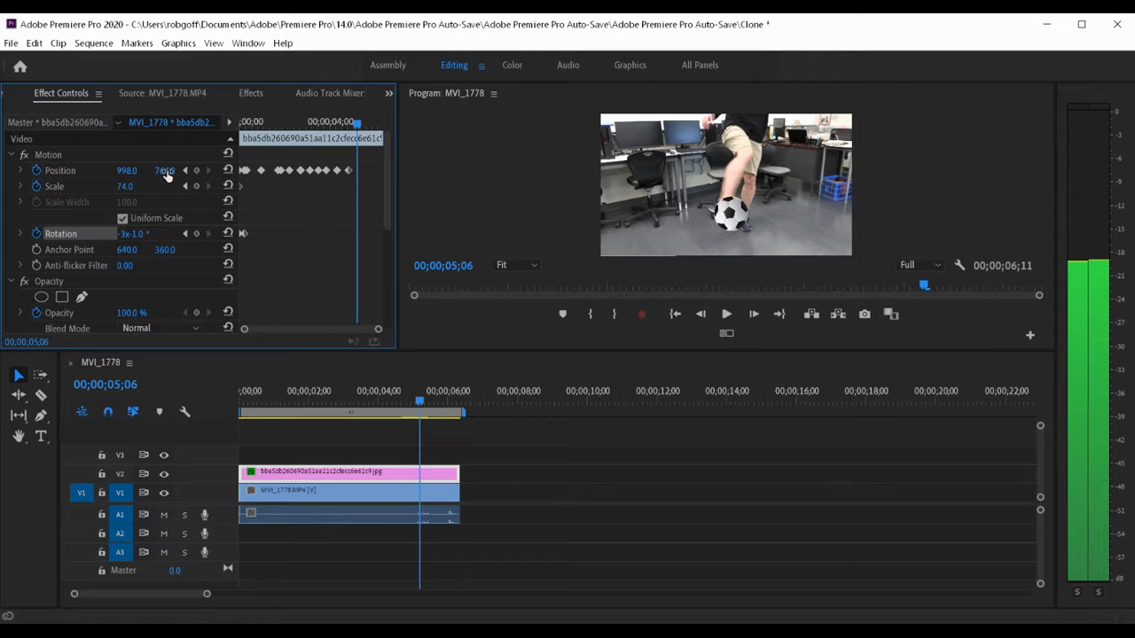
{"action": "left_click_drag", "start_coordinate": [129, 172], "coordinate": [812, 199]}
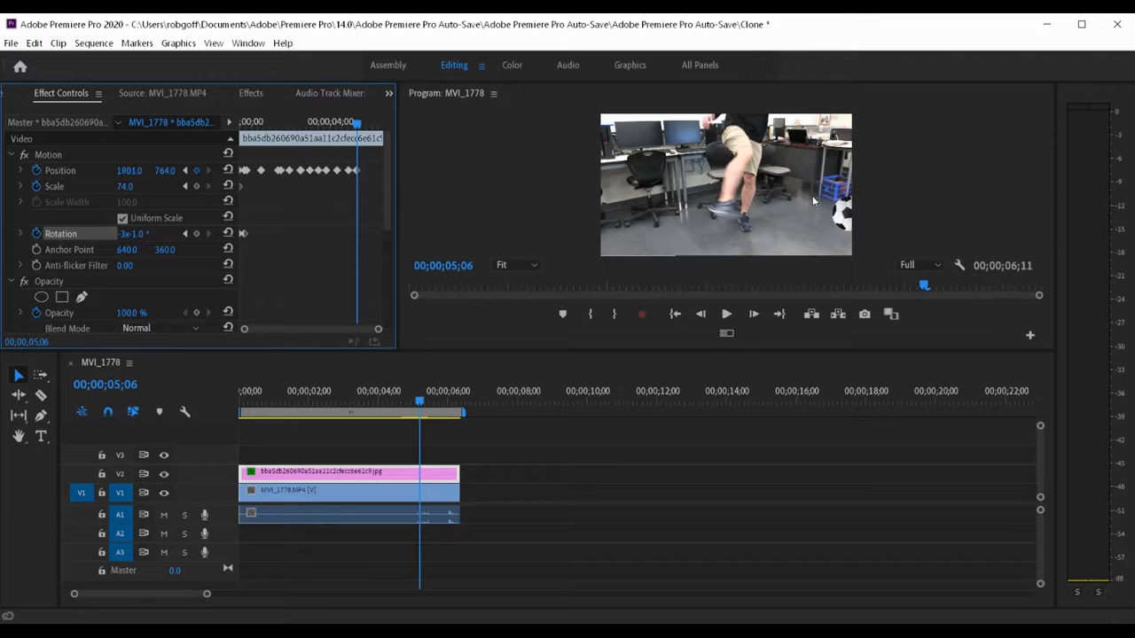
{"action": "left_click_drag", "start_coordinate": [165, 170], "coordinate": [220, 189]}
Play the composite from 00;00;00;00 to about 00;00;01;02 to check the ball's timing against the kicks.
{"action": "left_click_drag", "start_coordinate": [417, 401], "coordinate": [224, 405]}
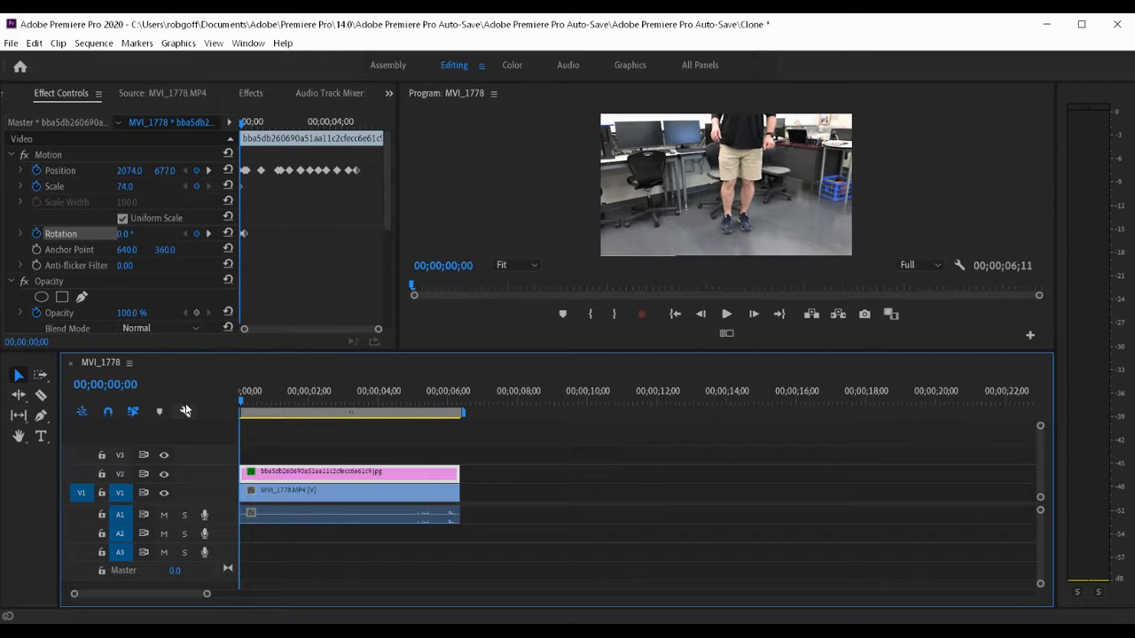
{"action": "key", "text": "space"}
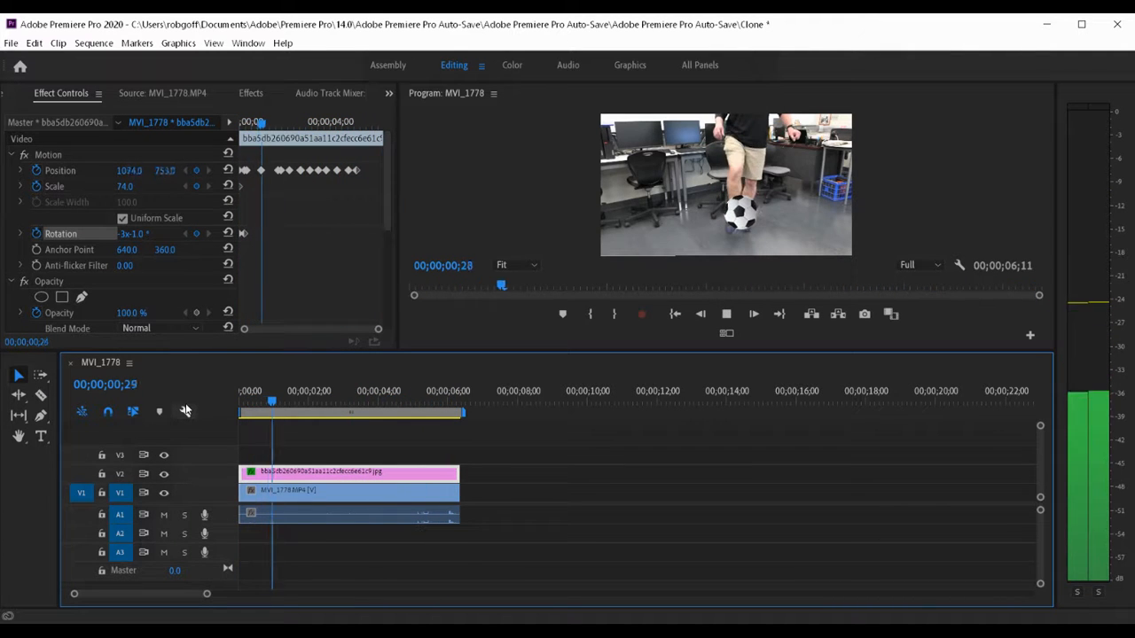
{"action": "key", "text": "space"}
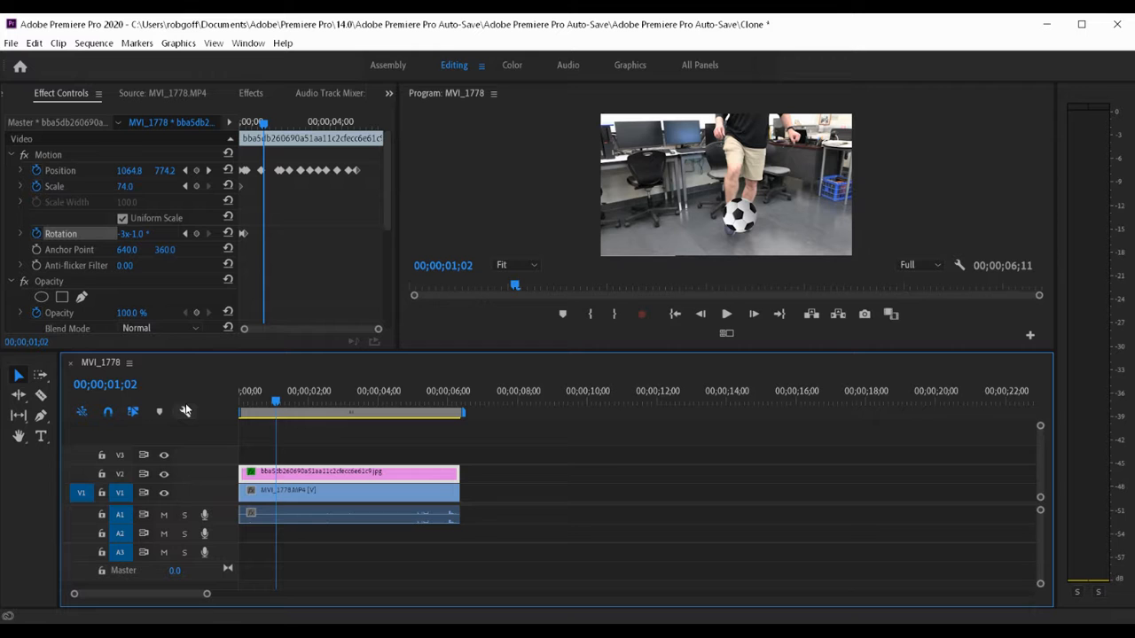
Shift the first Position keyframe after 00;00;01;02 slightly earlier, to 00;00;01;20.
{"action": "left_click_drag", "start_coordinate": [378, 329], "coordinate": [355, 330]}
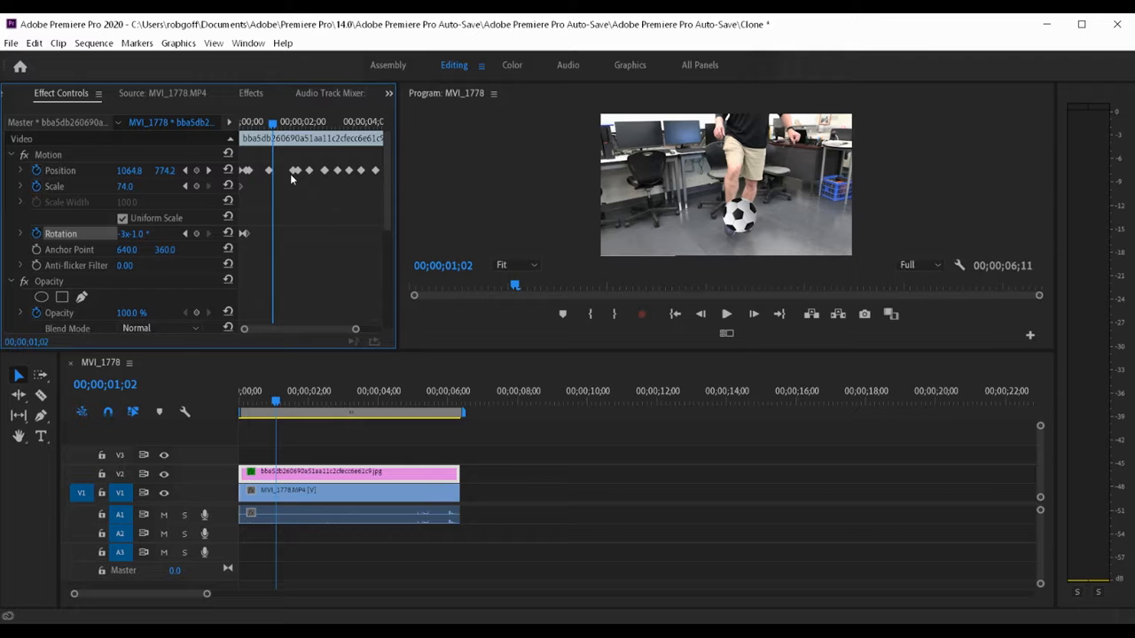
{"action": "left_click_drag", "start_coordinate": [293, 170], "coordinate": [294, 173]}
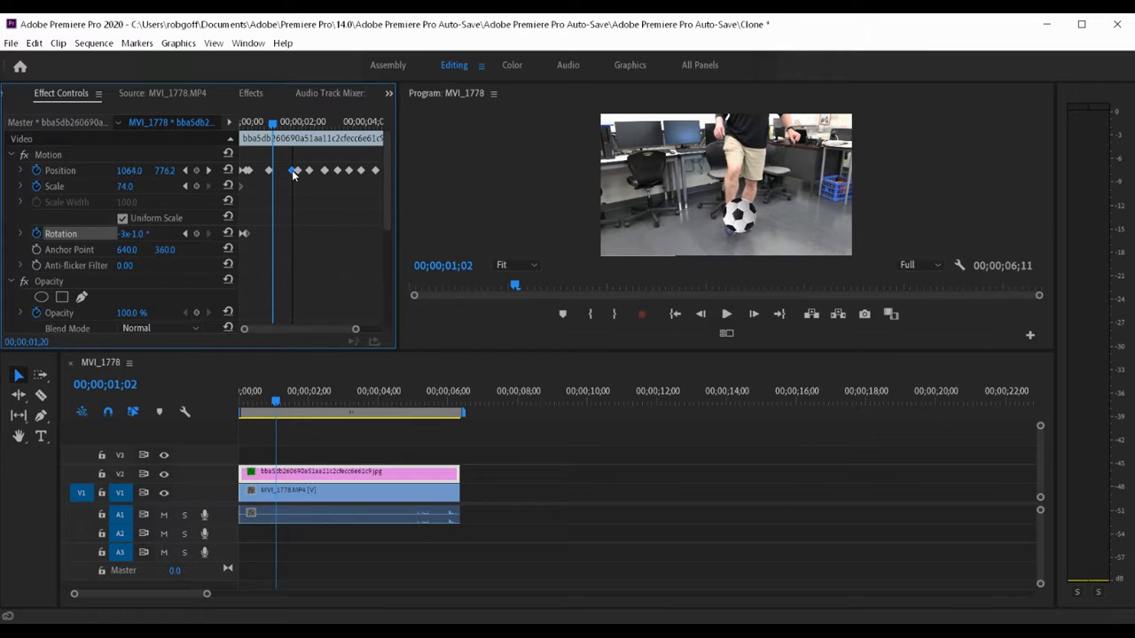